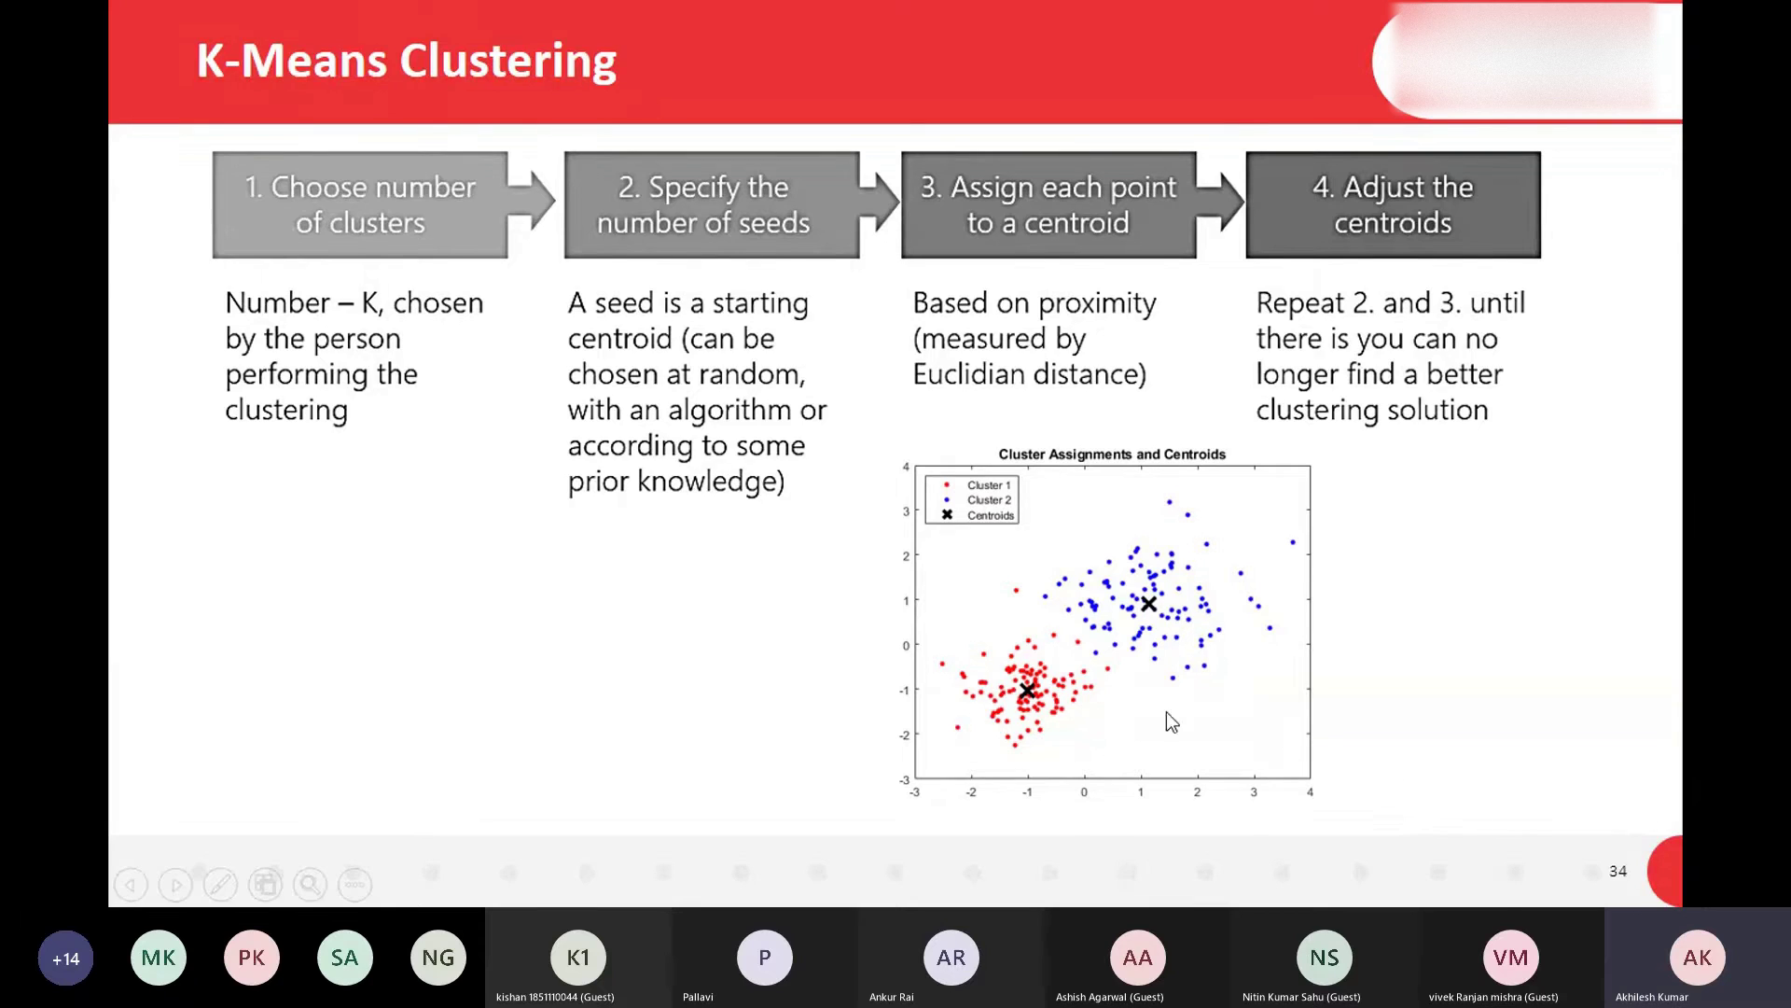
Return from the zoomed K-Means view and advance to slide 35, 'Other Types Clustering'
scroll(1110, 695, up, 2)
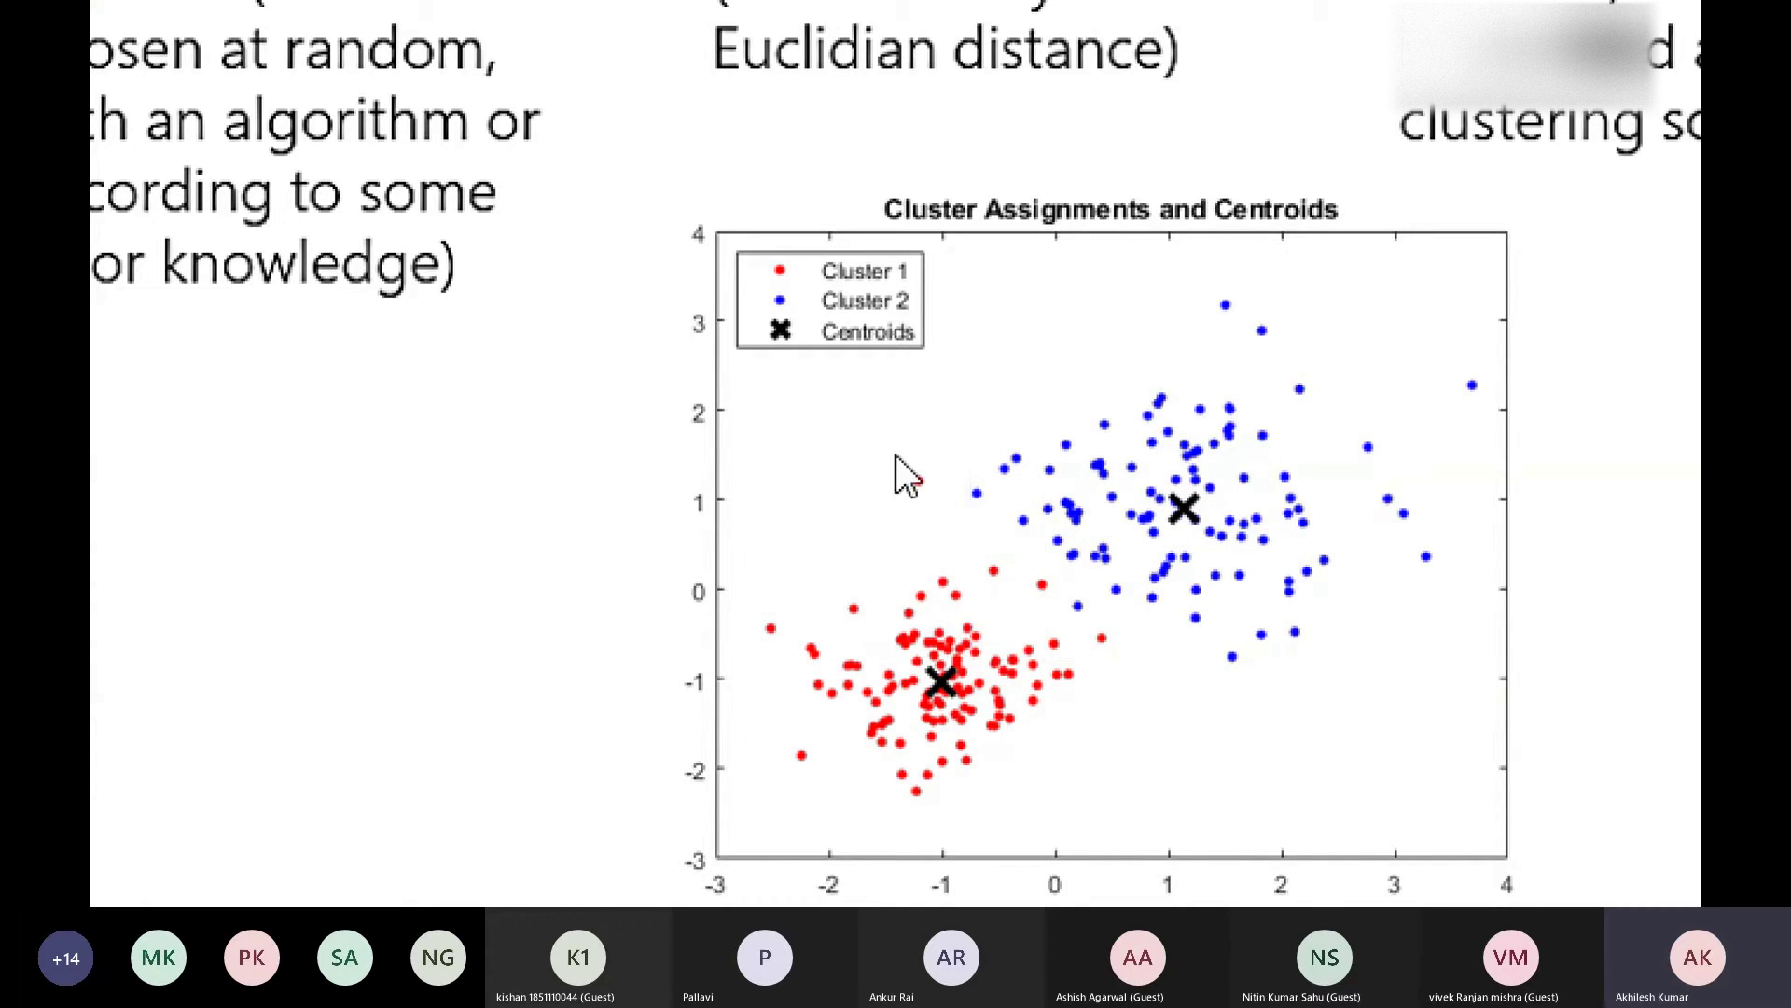
key(Escape)
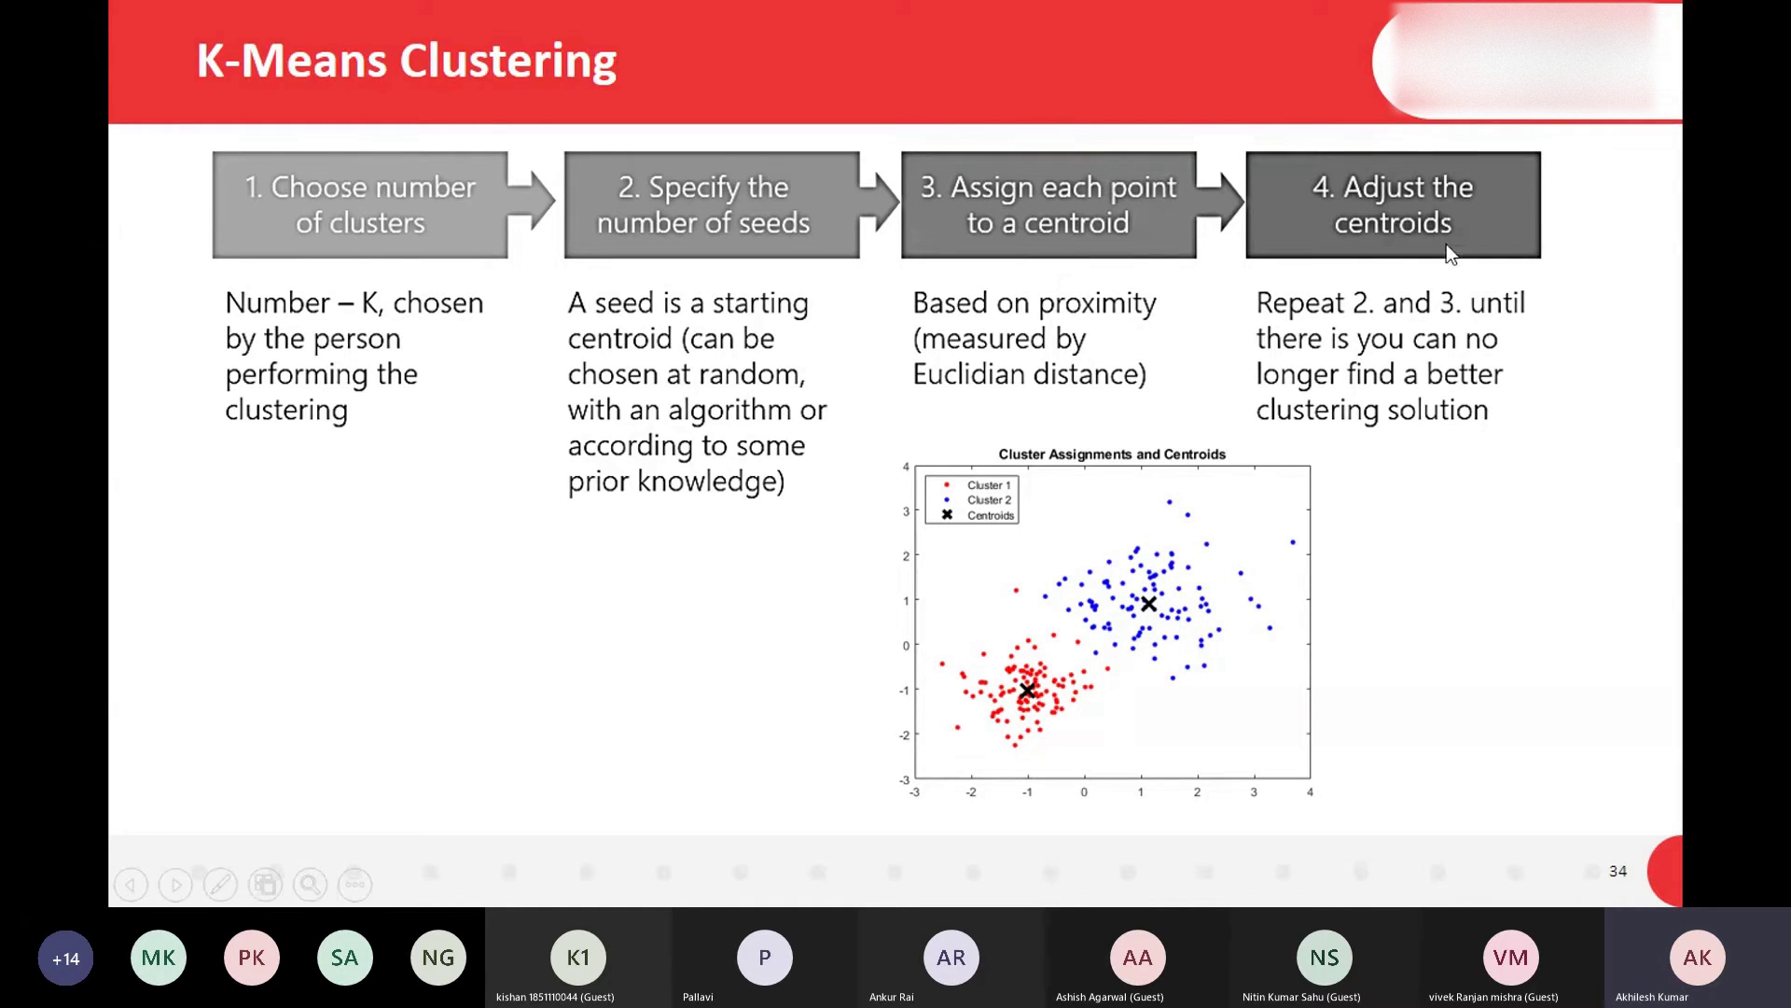
click(1362, 468)
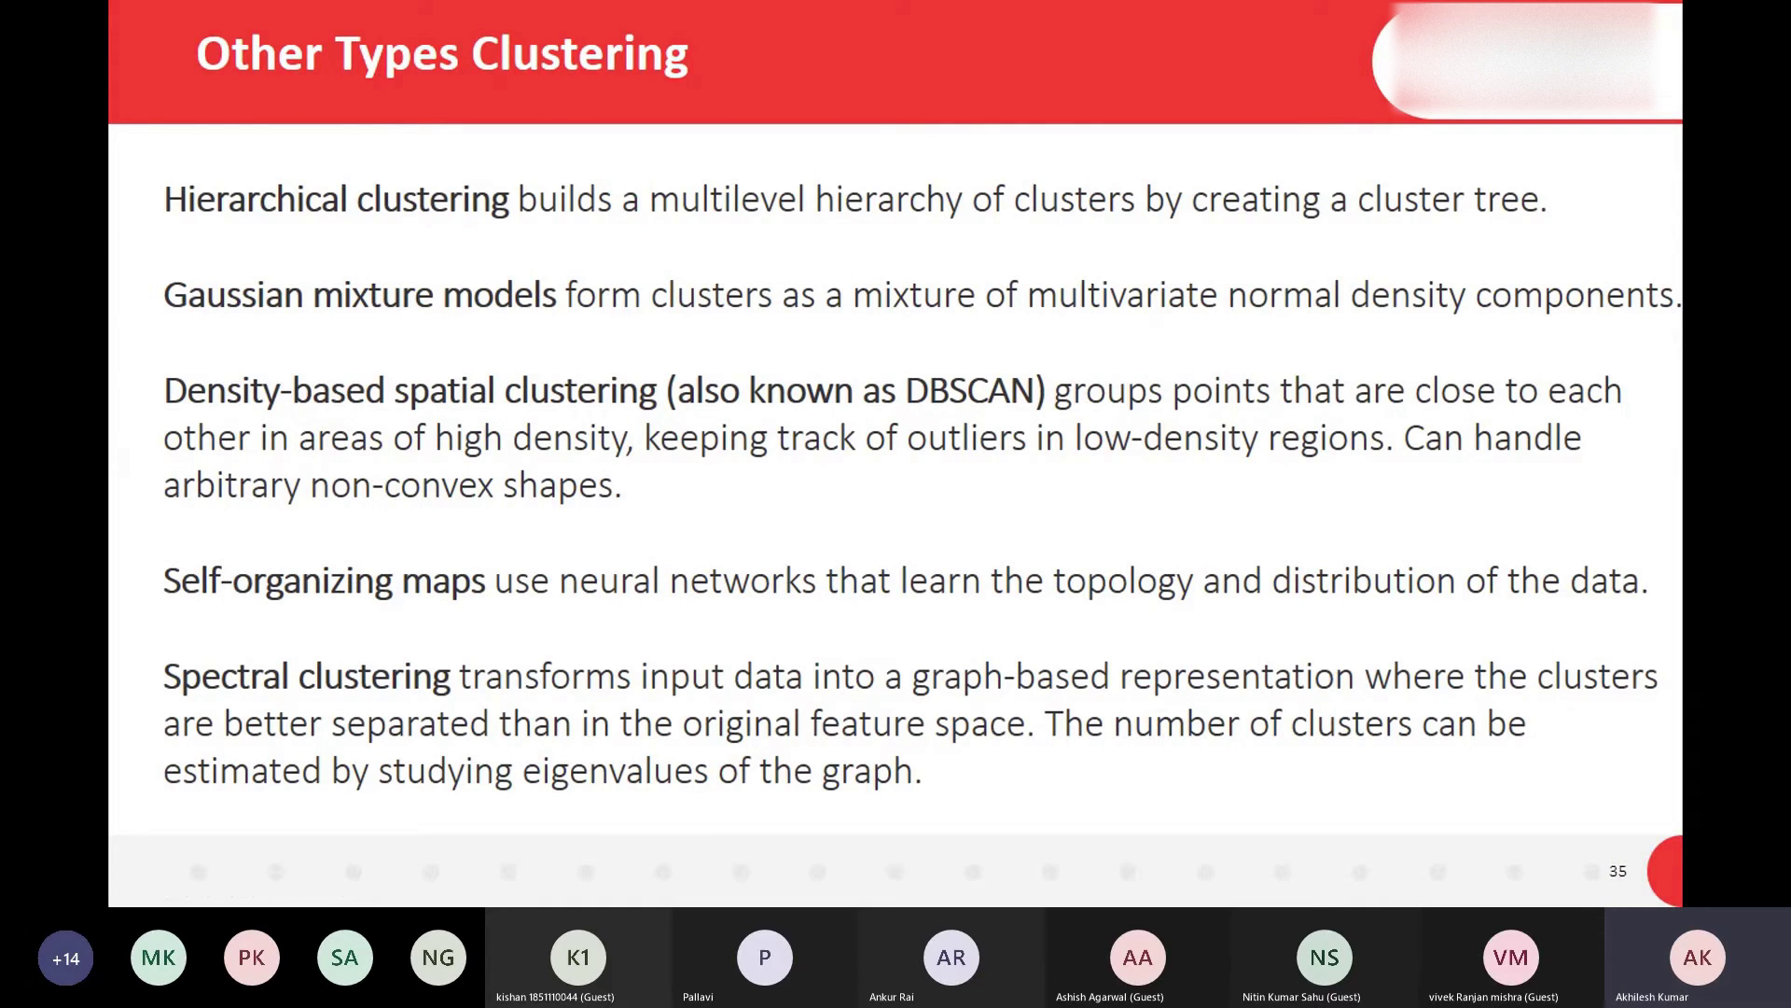
Switch to MATLAB and open Clients.csv outside MATLAB in Excel
key(alt+Tab)
key(alt+Tab)
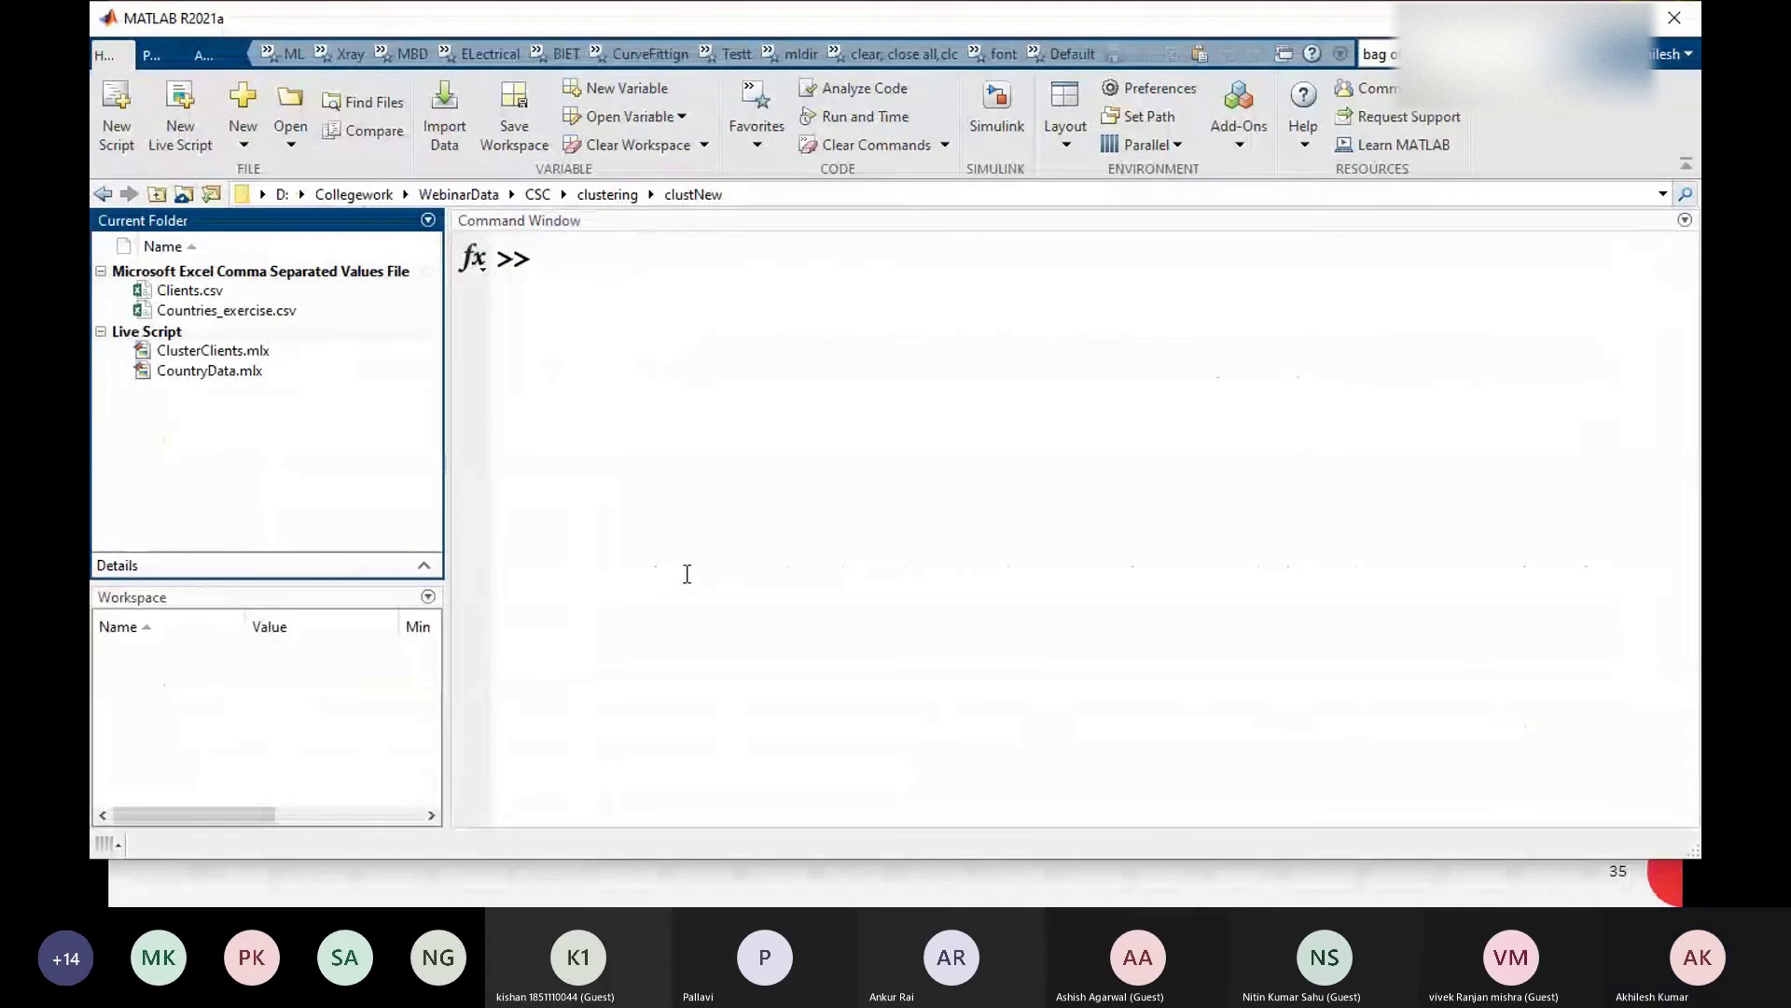
click(201, 292)
right_click(200, 292)
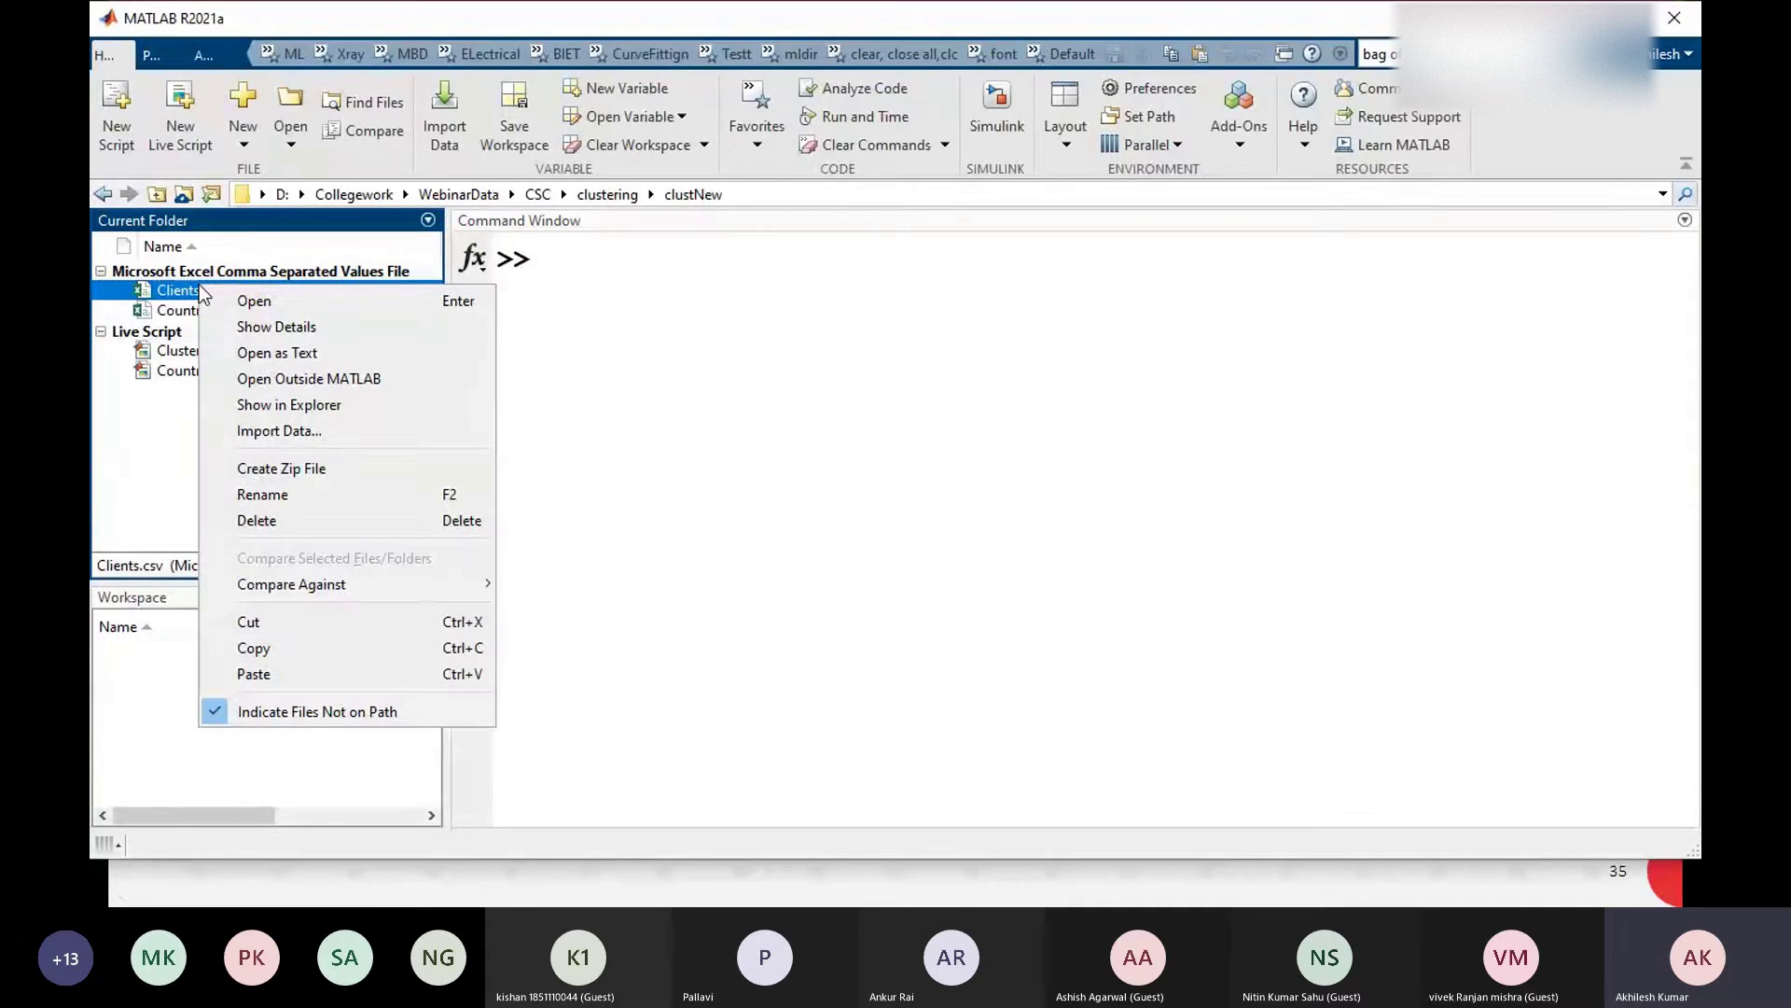
click(377, 384)
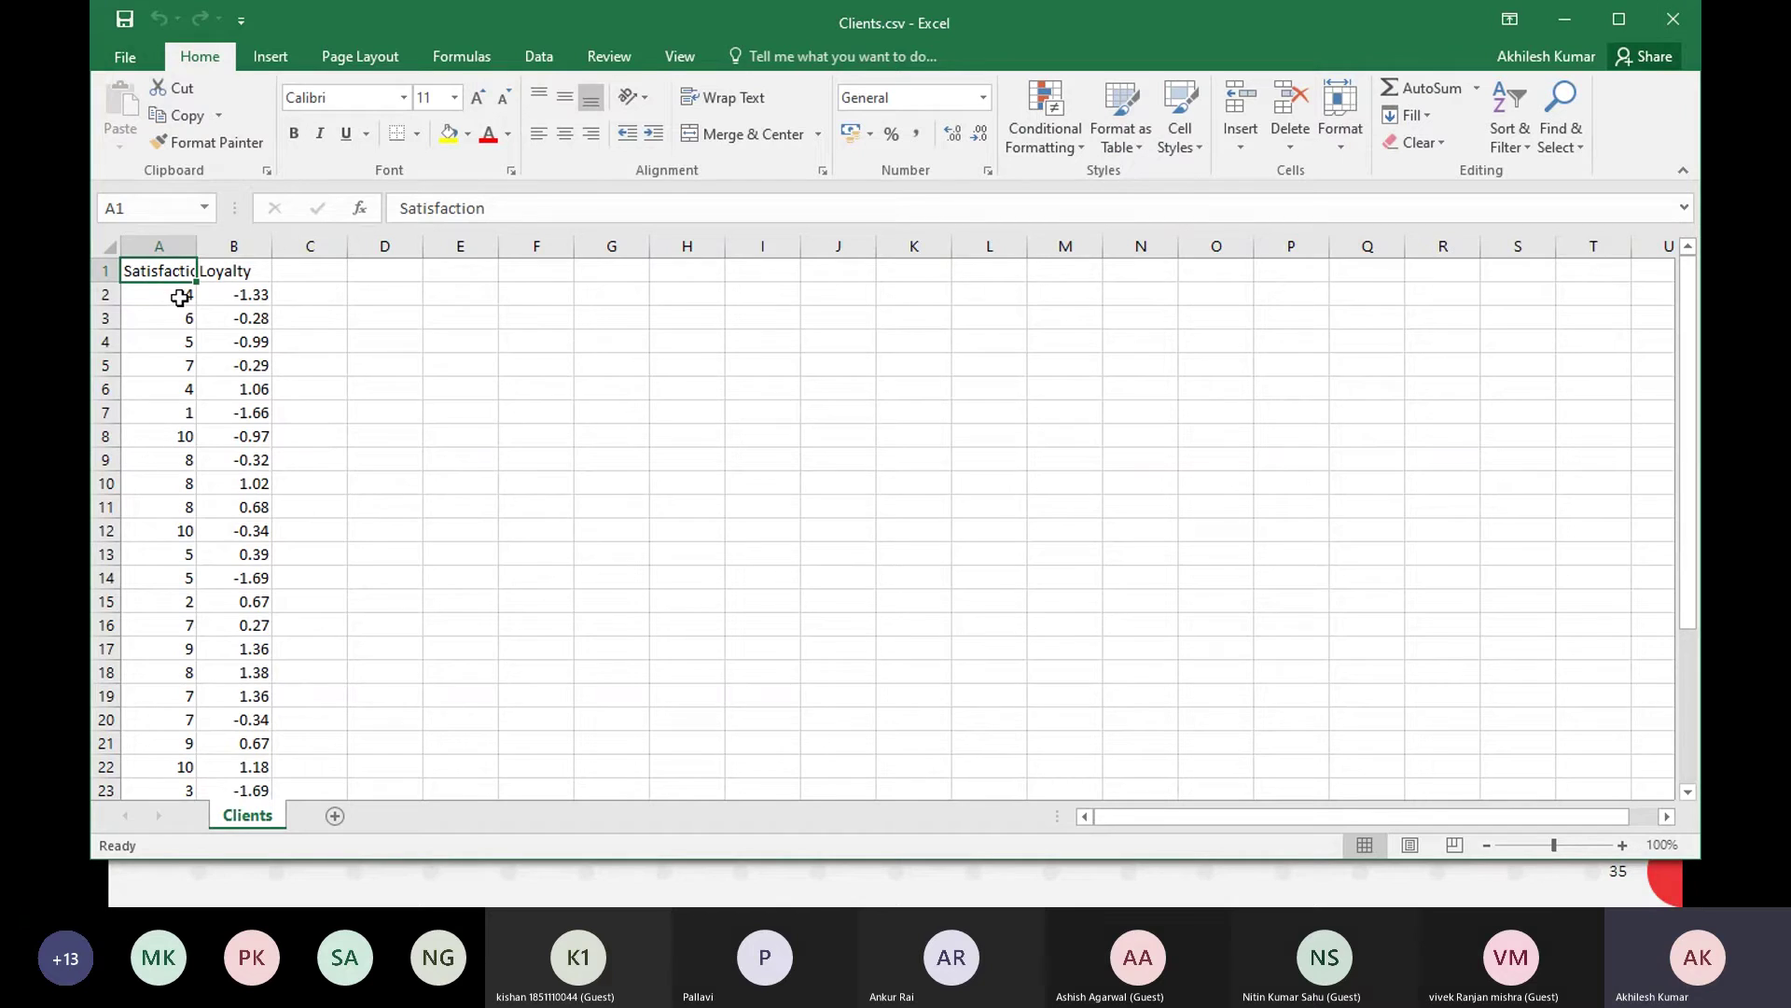
Select Satisfaction values A2:A14 to check their statistics, then close Clients.csv
drag(179, 297, 164, 567)
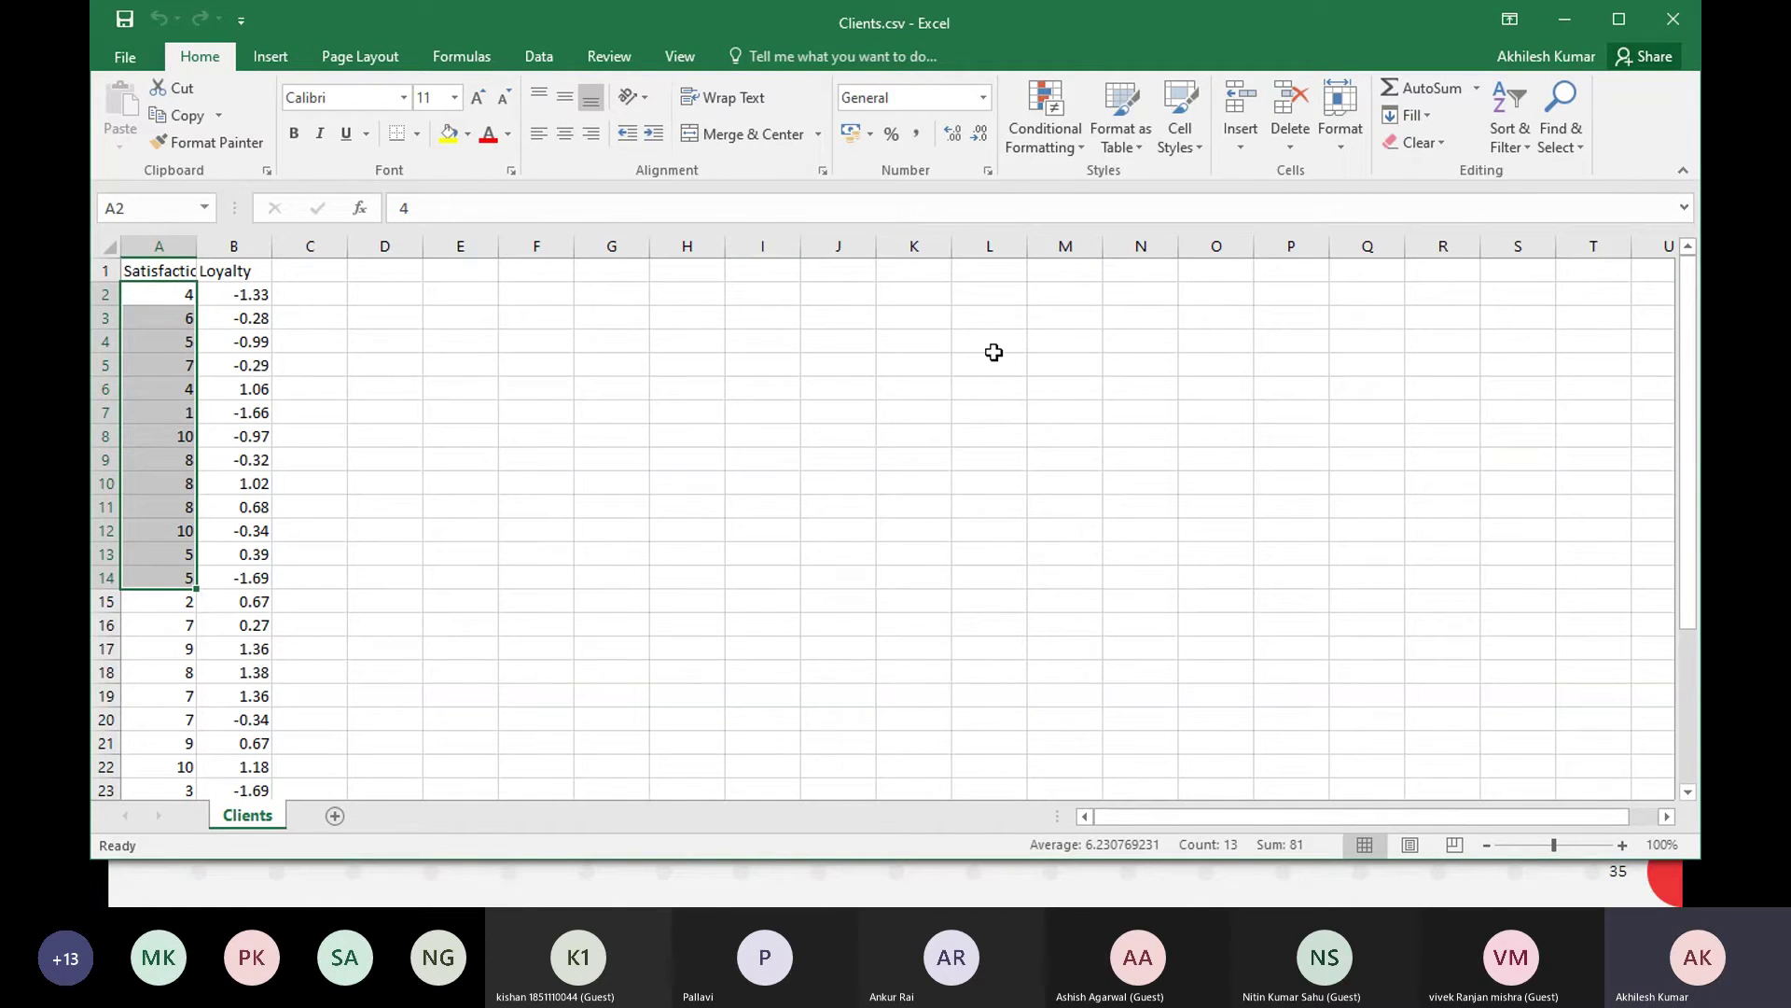
click(1676, 22)
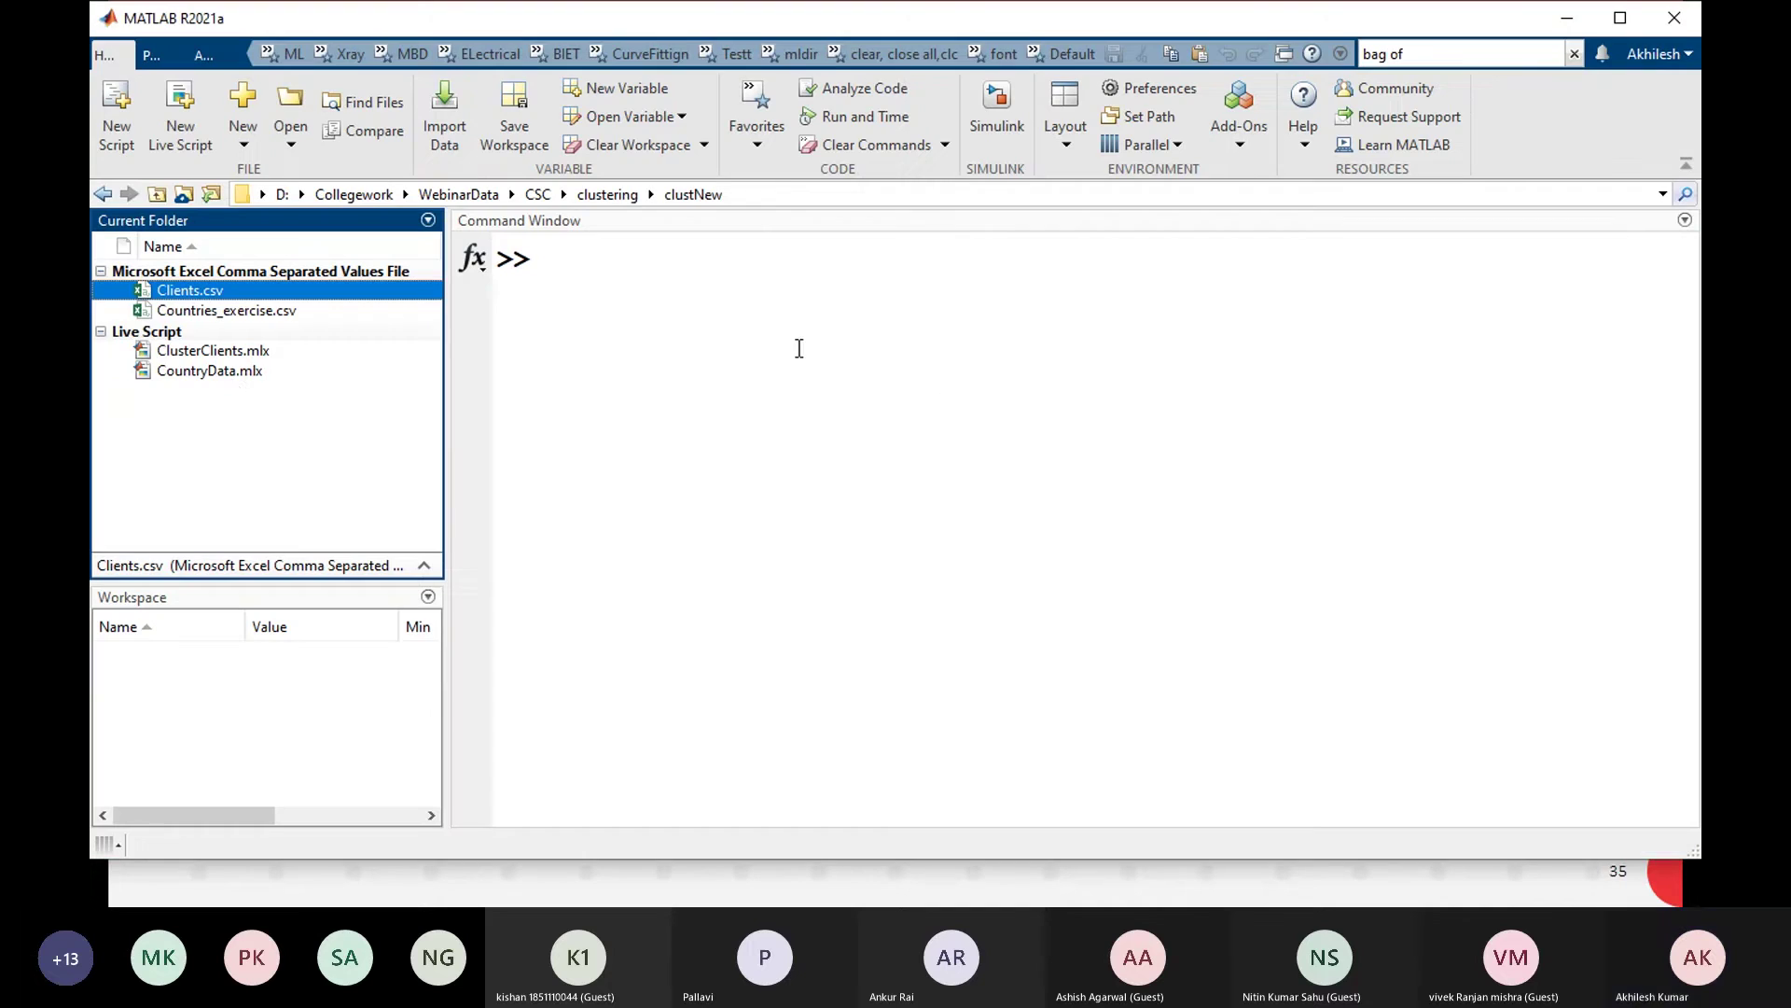
Open ClusterClients.mlx and clear all of its previous output
click(251, 358)
double_click(253, 360)
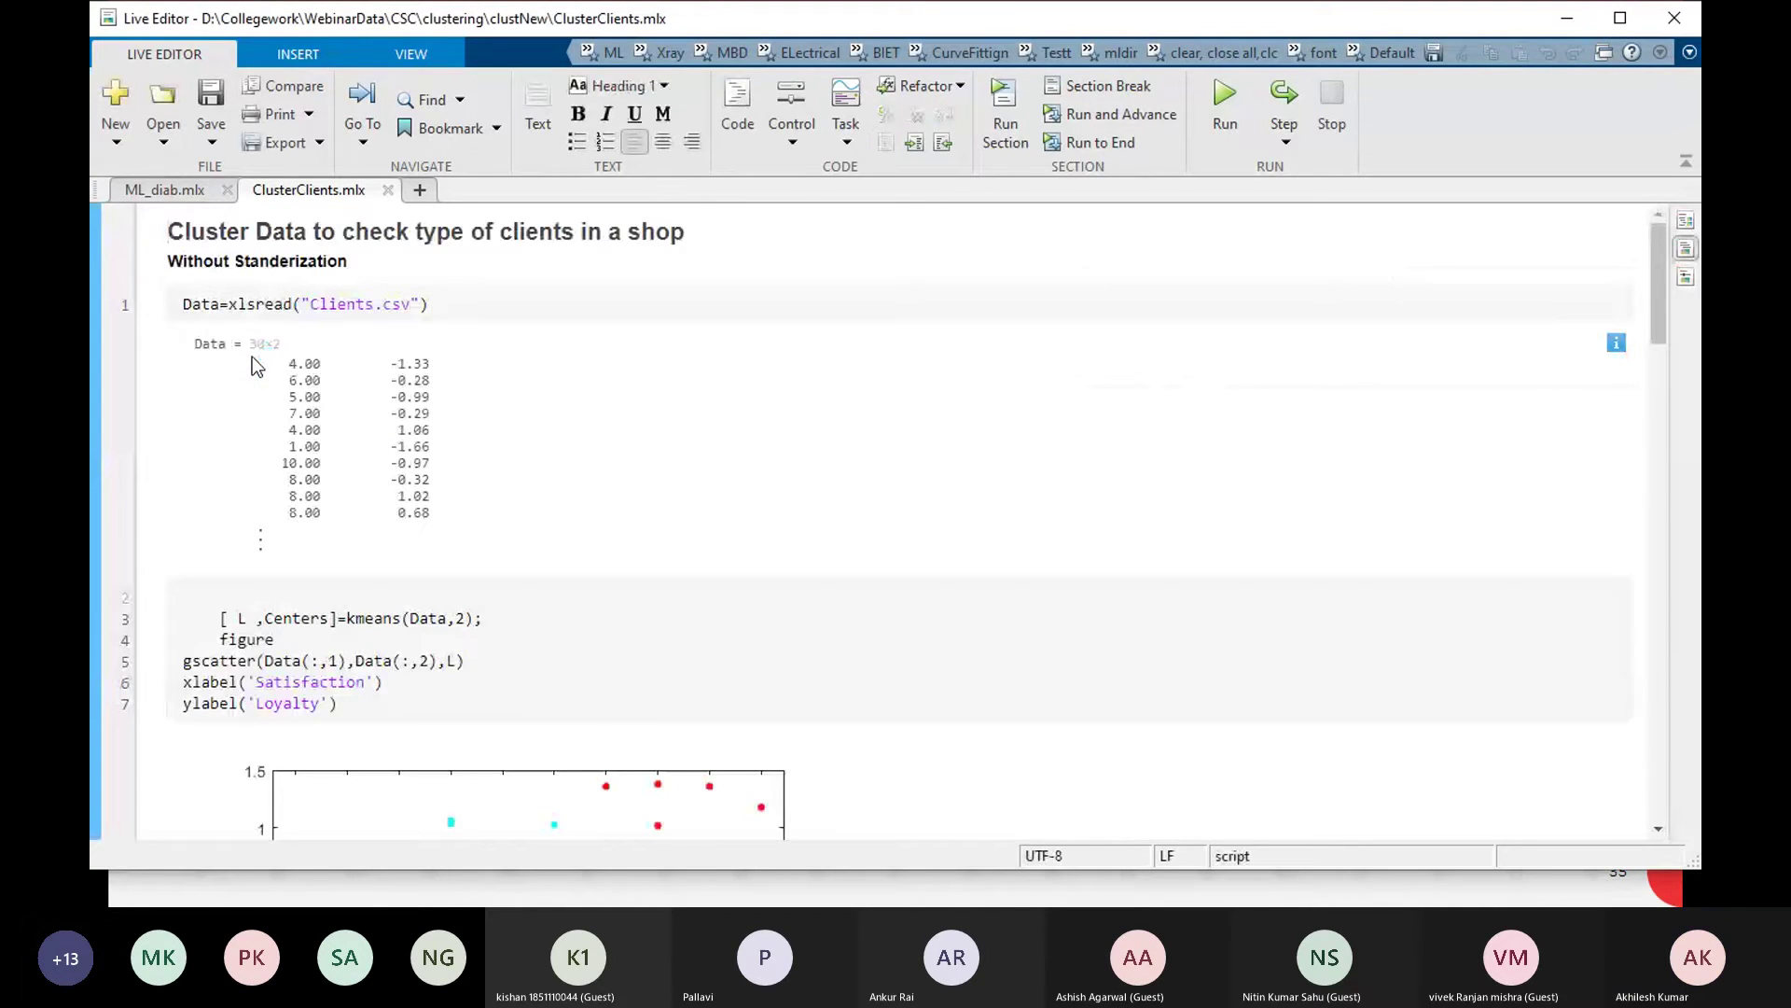
right_click(511, 312)
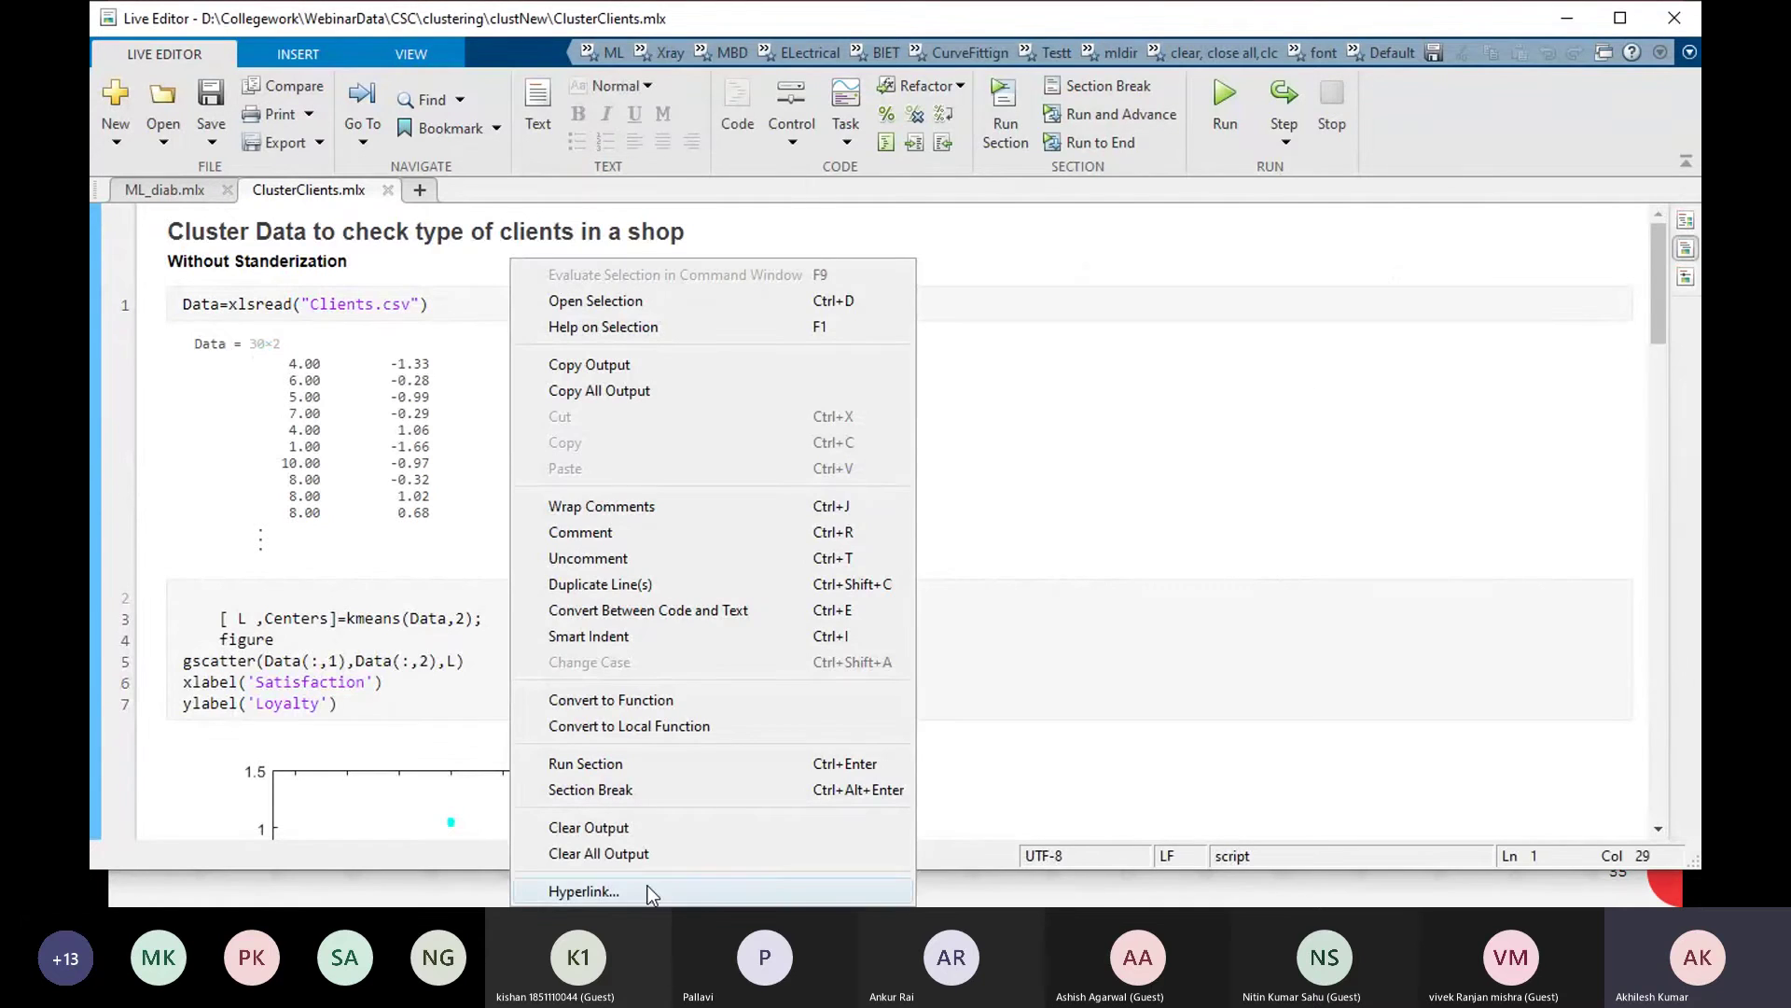
click(642, 855)
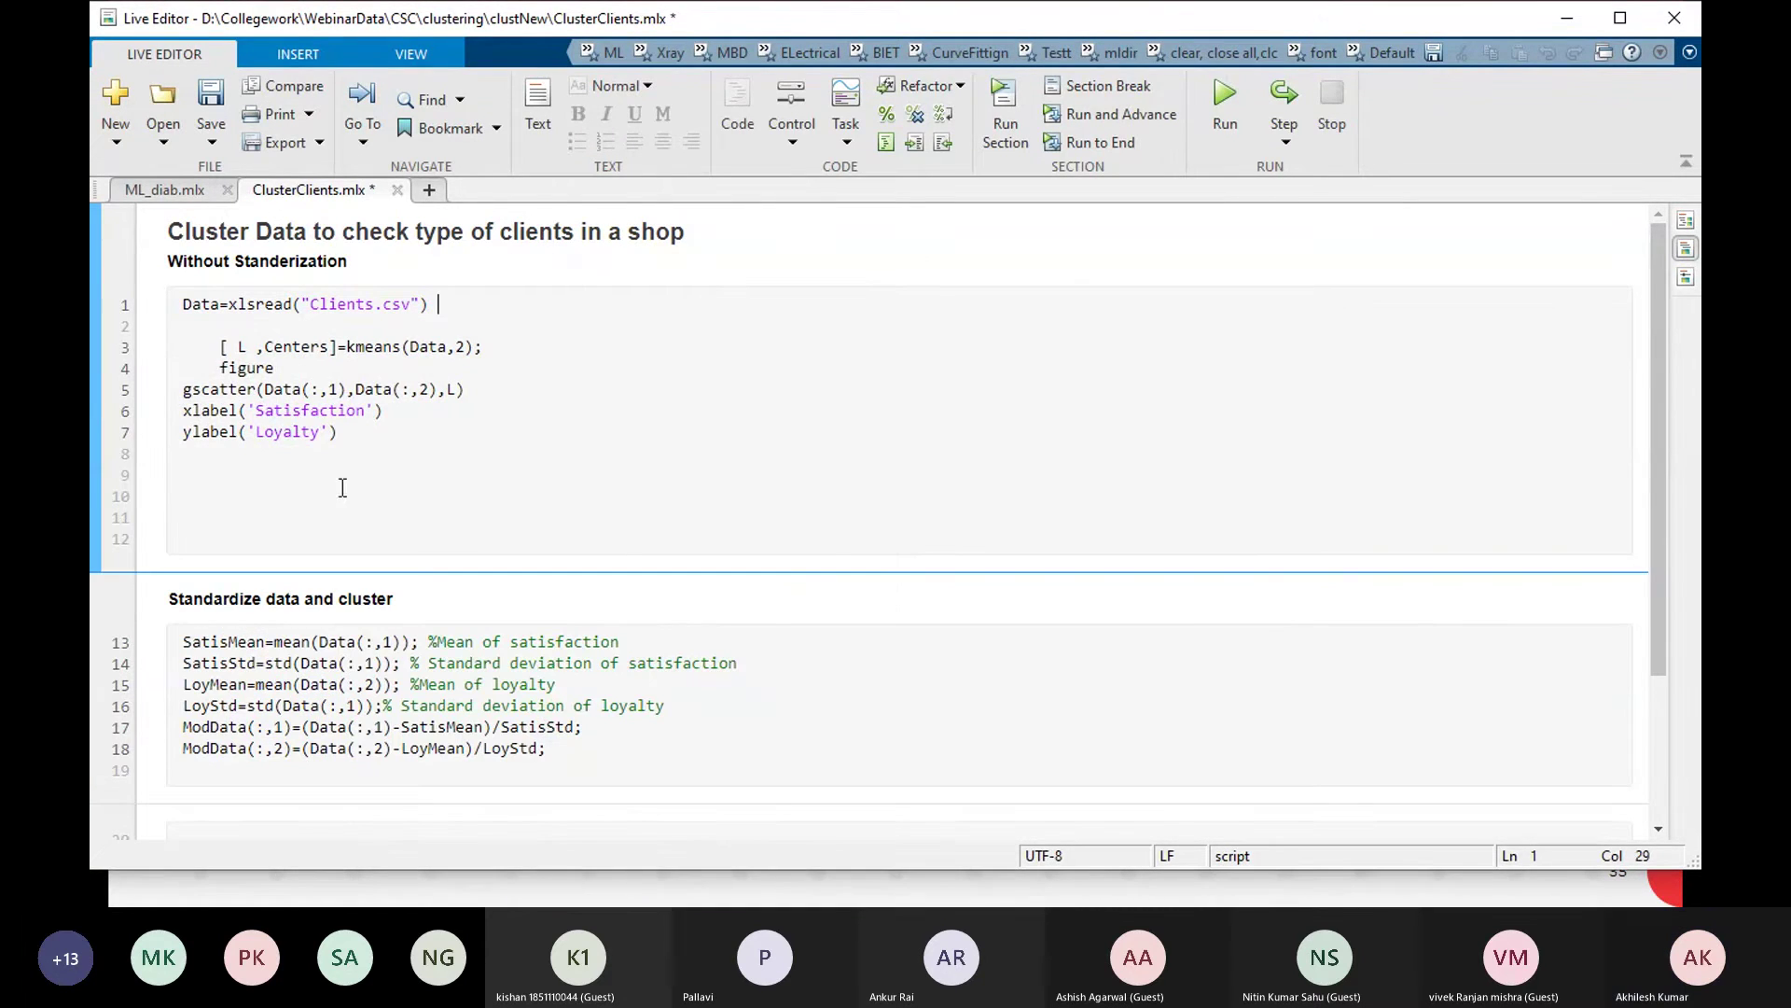
Highlight the kmeans cluster count 2, Centers and L labels, then run the first section
click(317, 391)
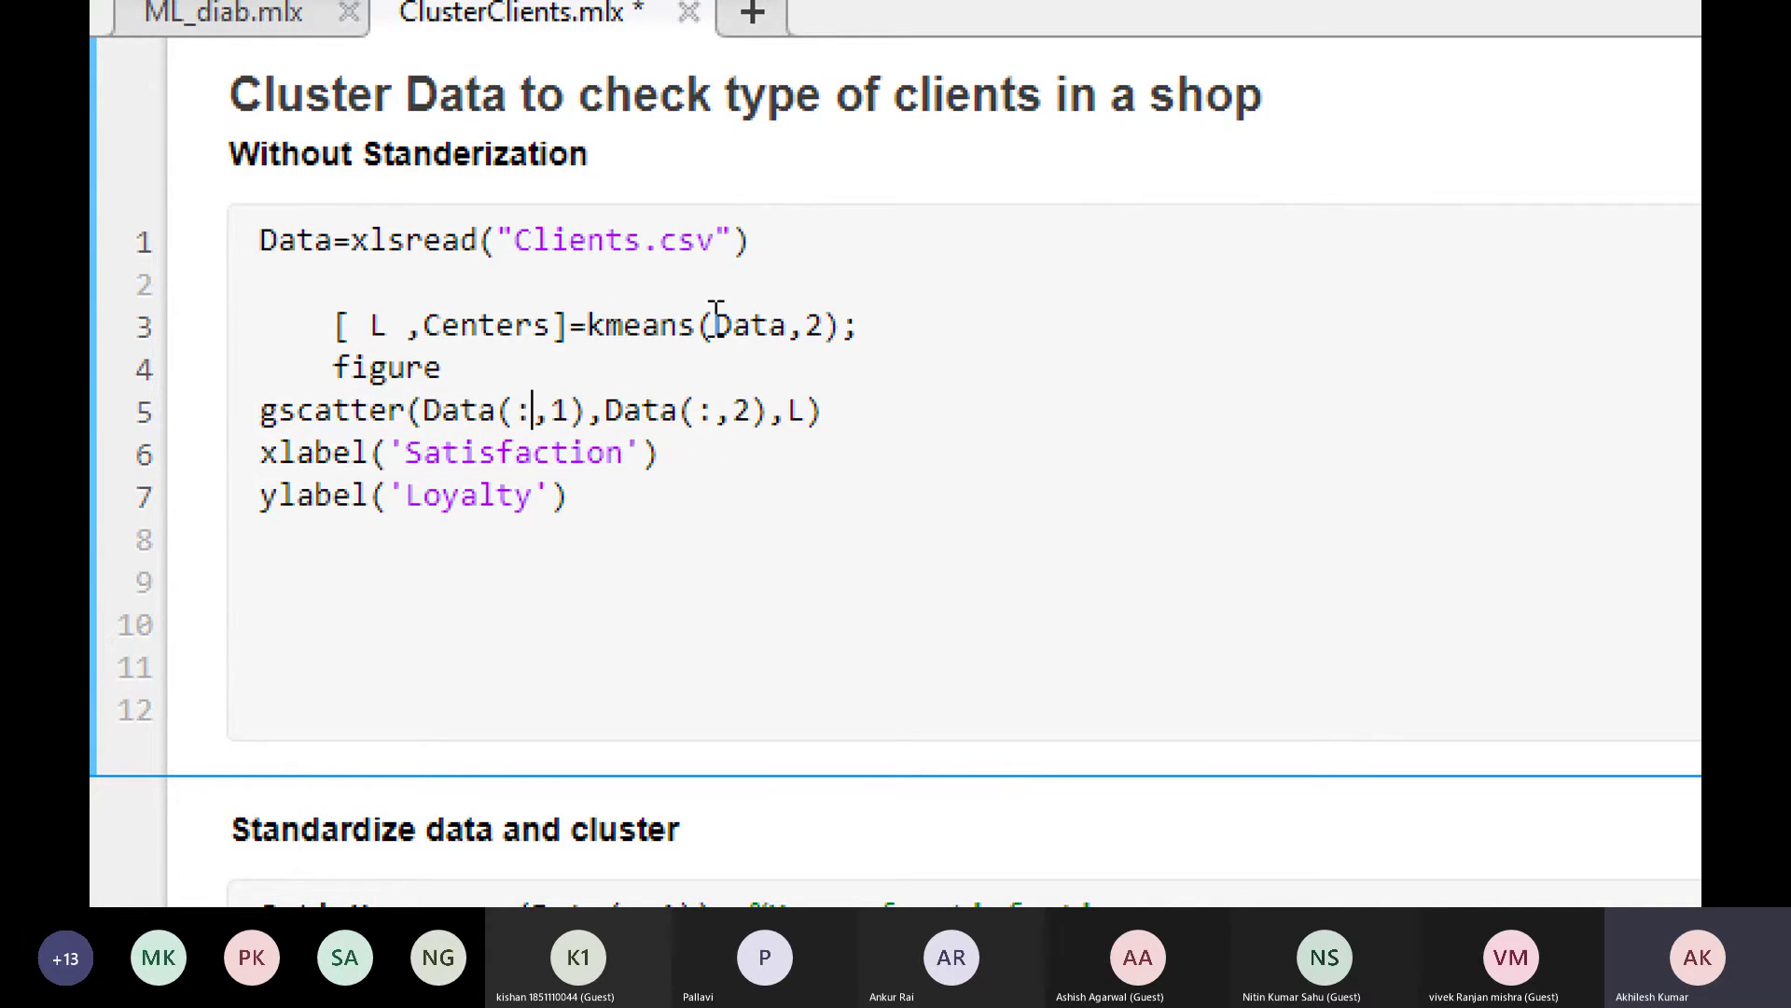
drag(825, 322, 804, 327)
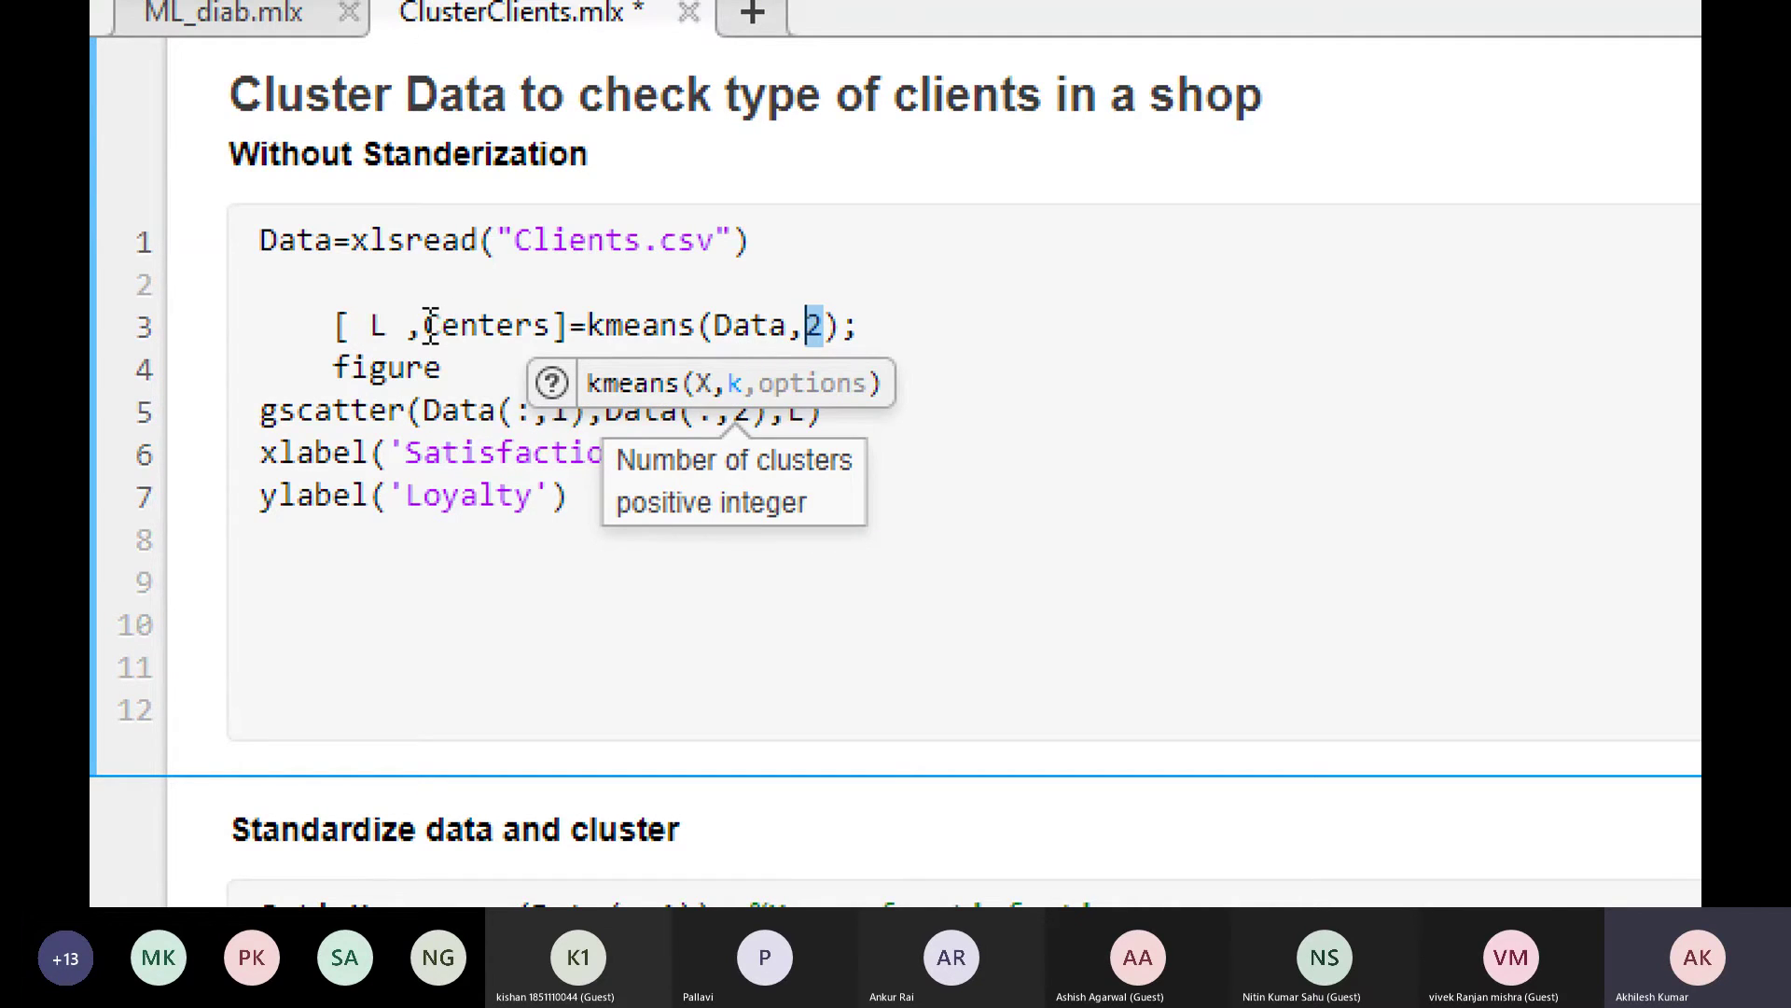
drag(430, 326, 562, 334)
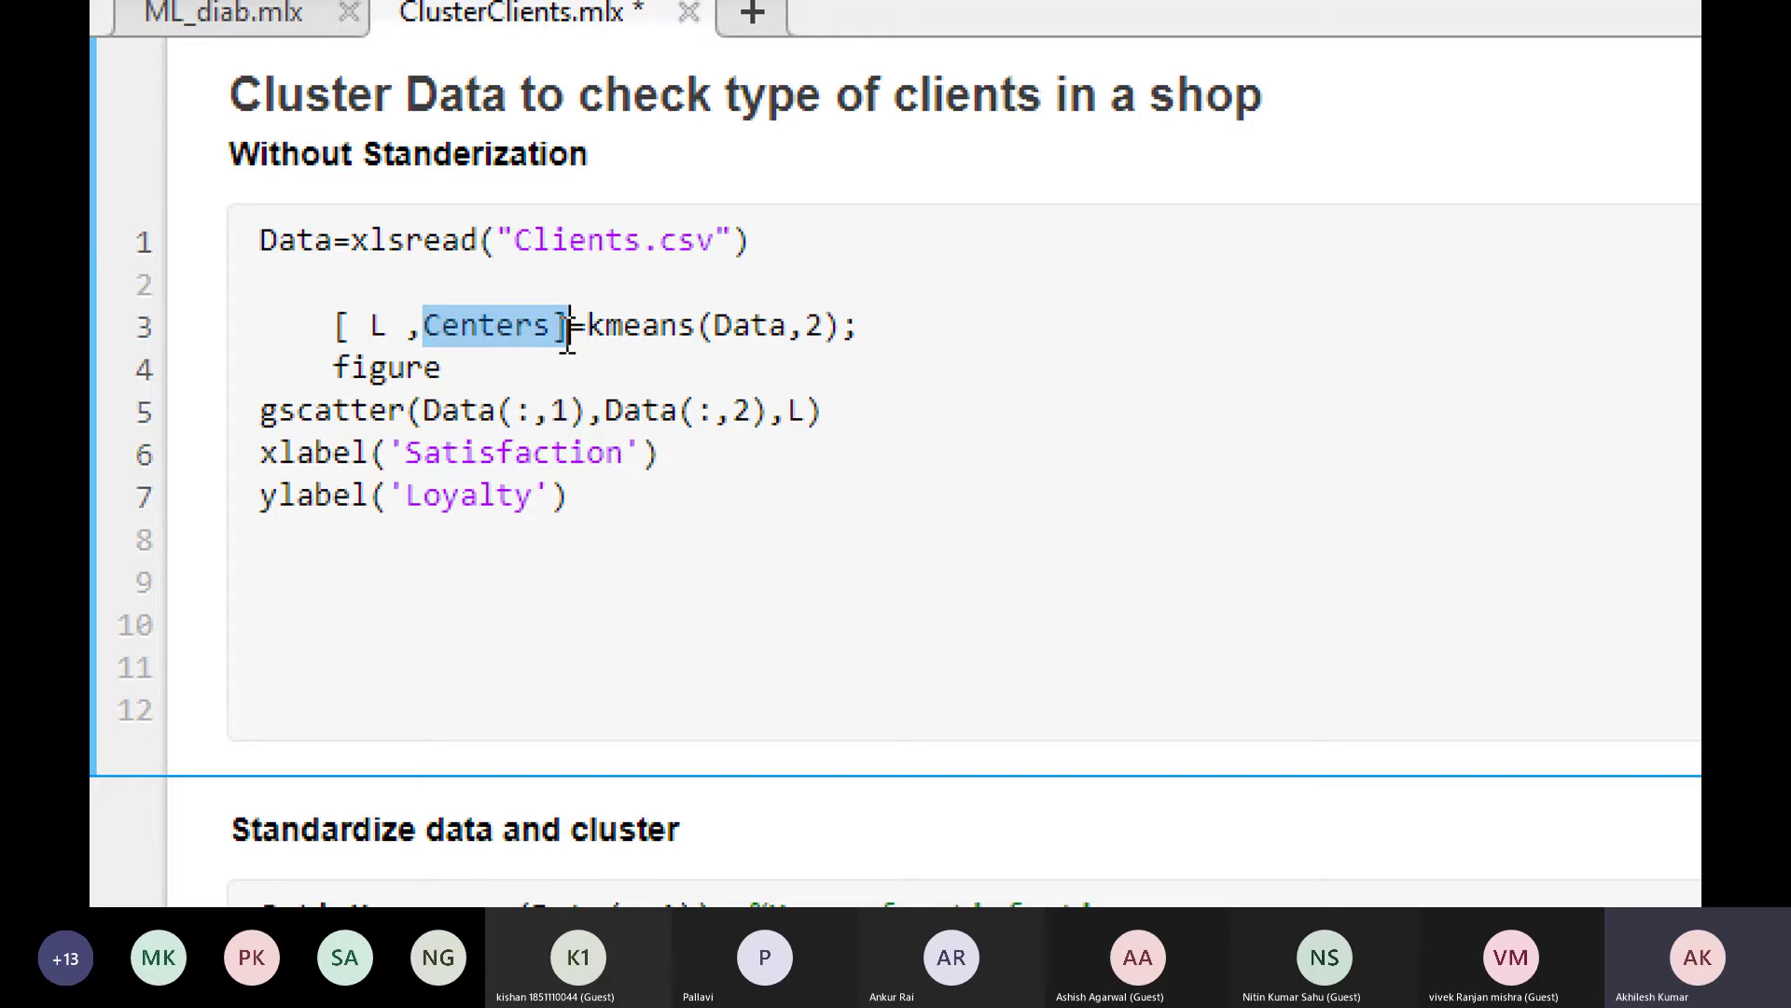
click(390, 334)
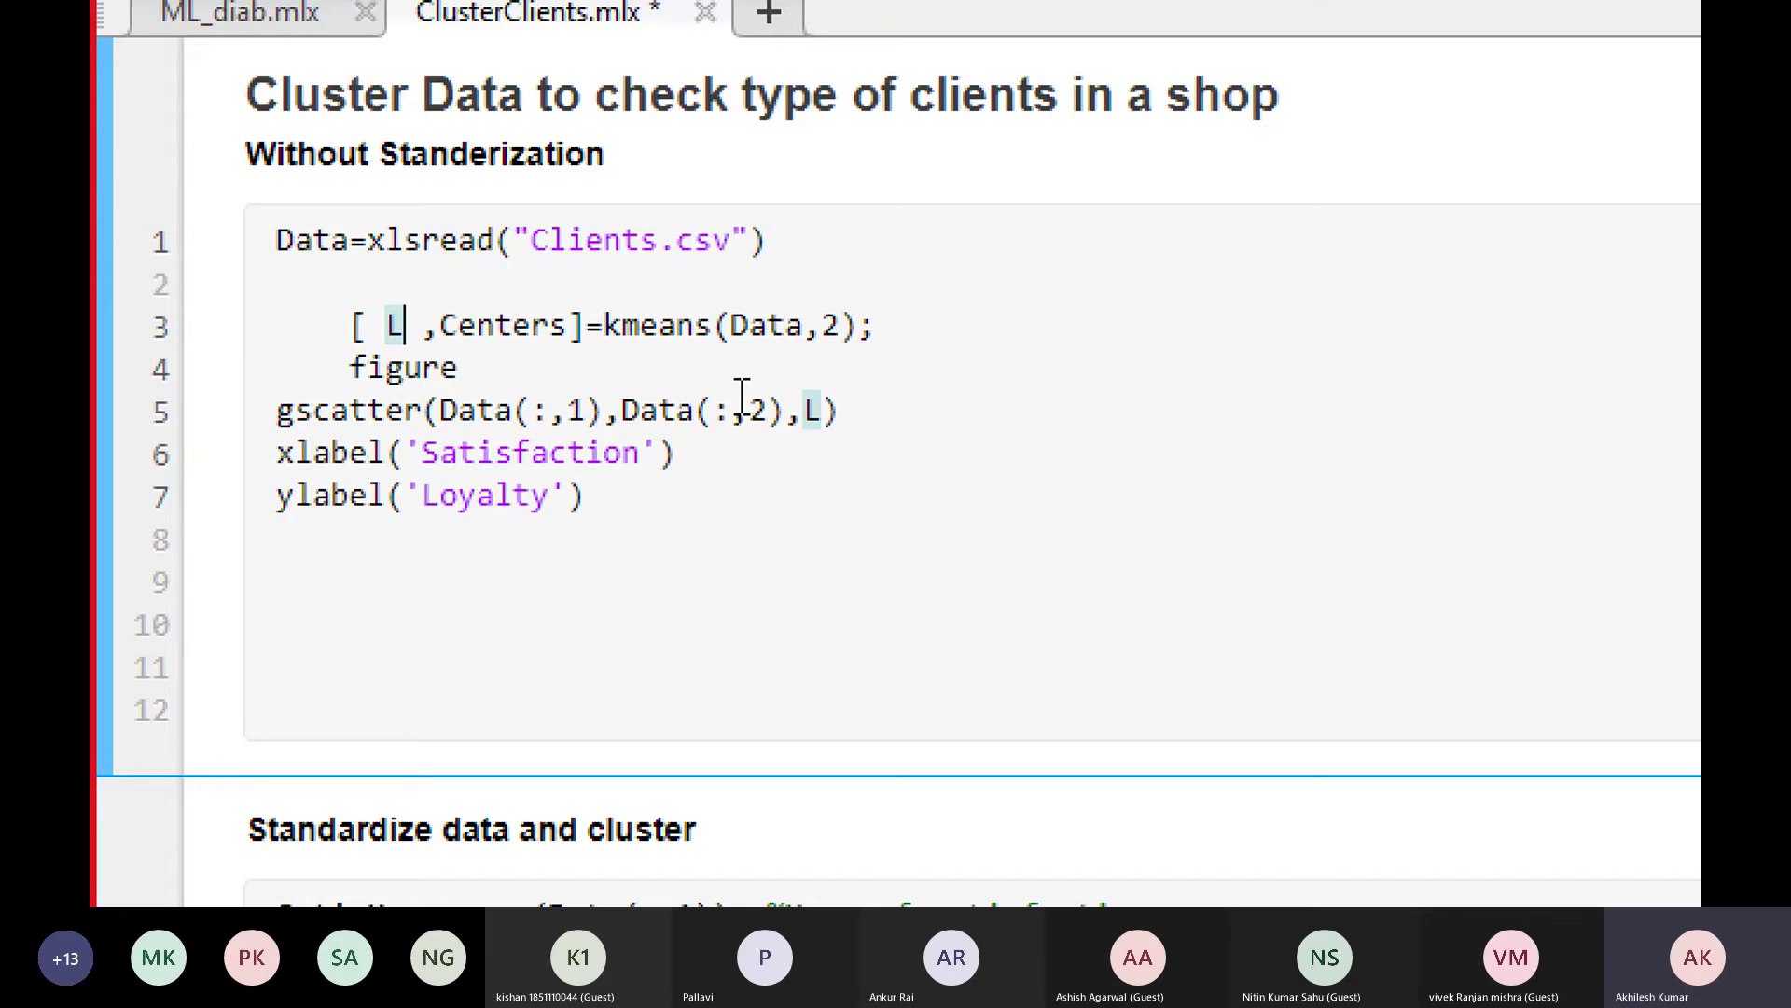
click(823, 410)
double_click(813, 410)
click(440, 325)
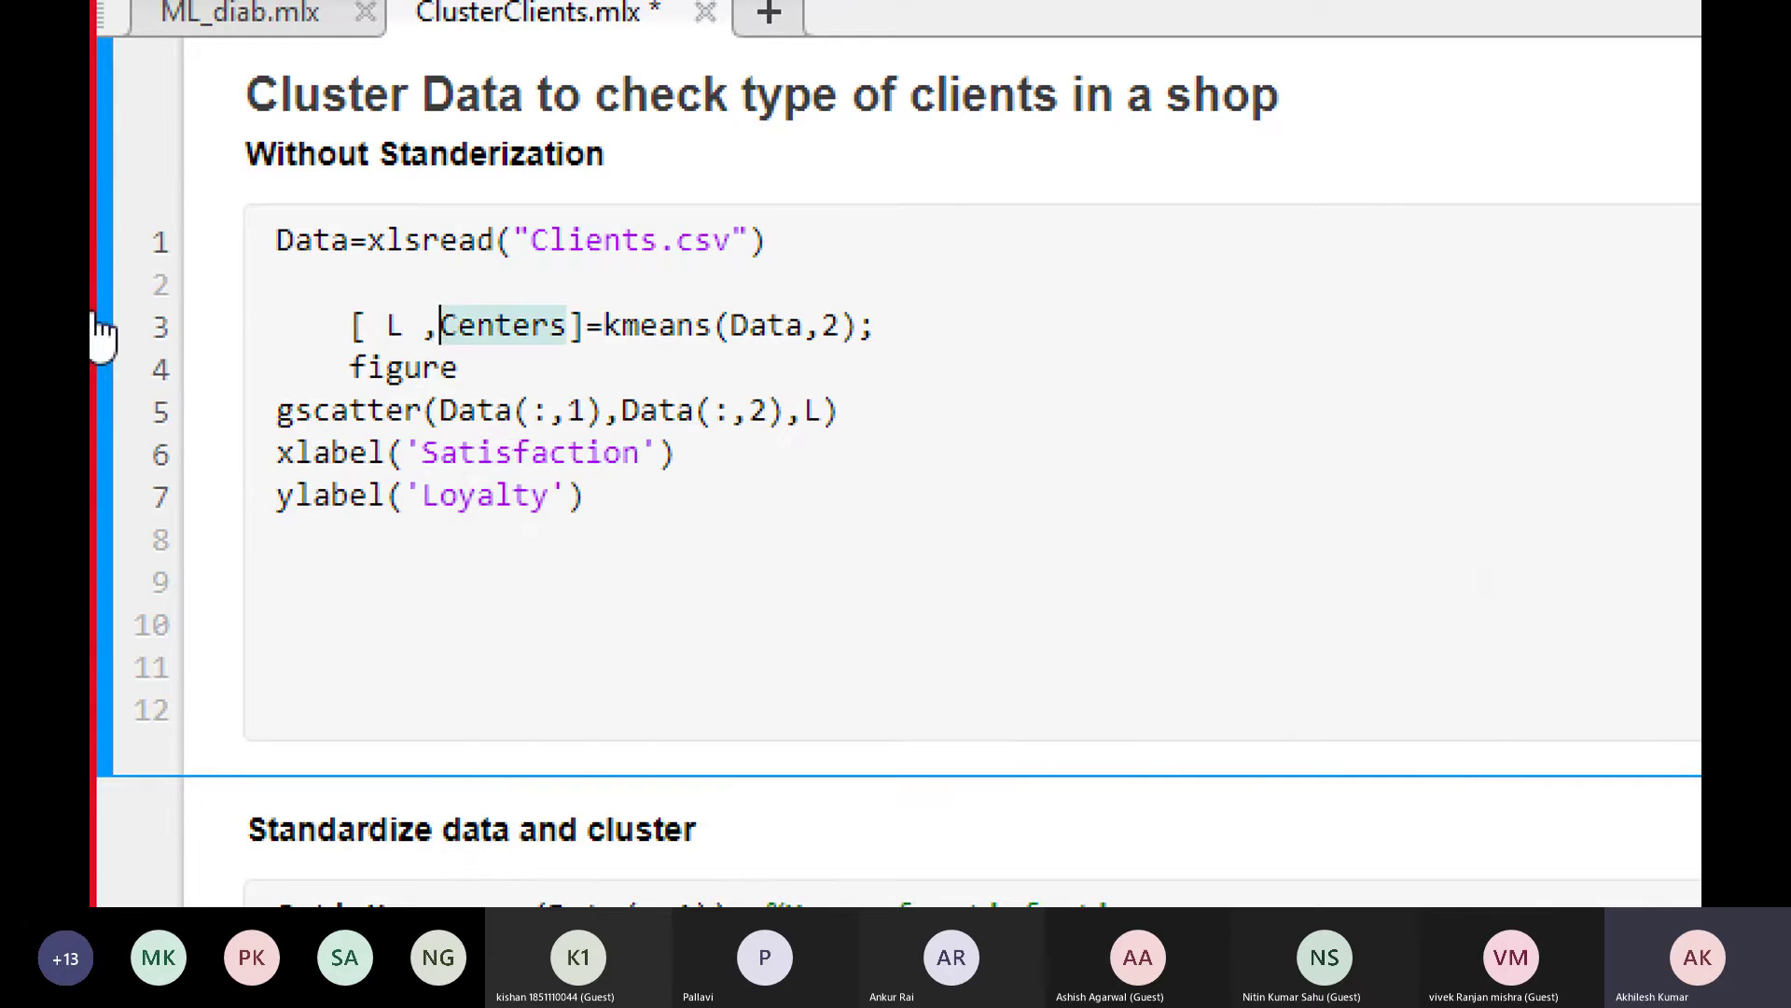
click(109, 323)
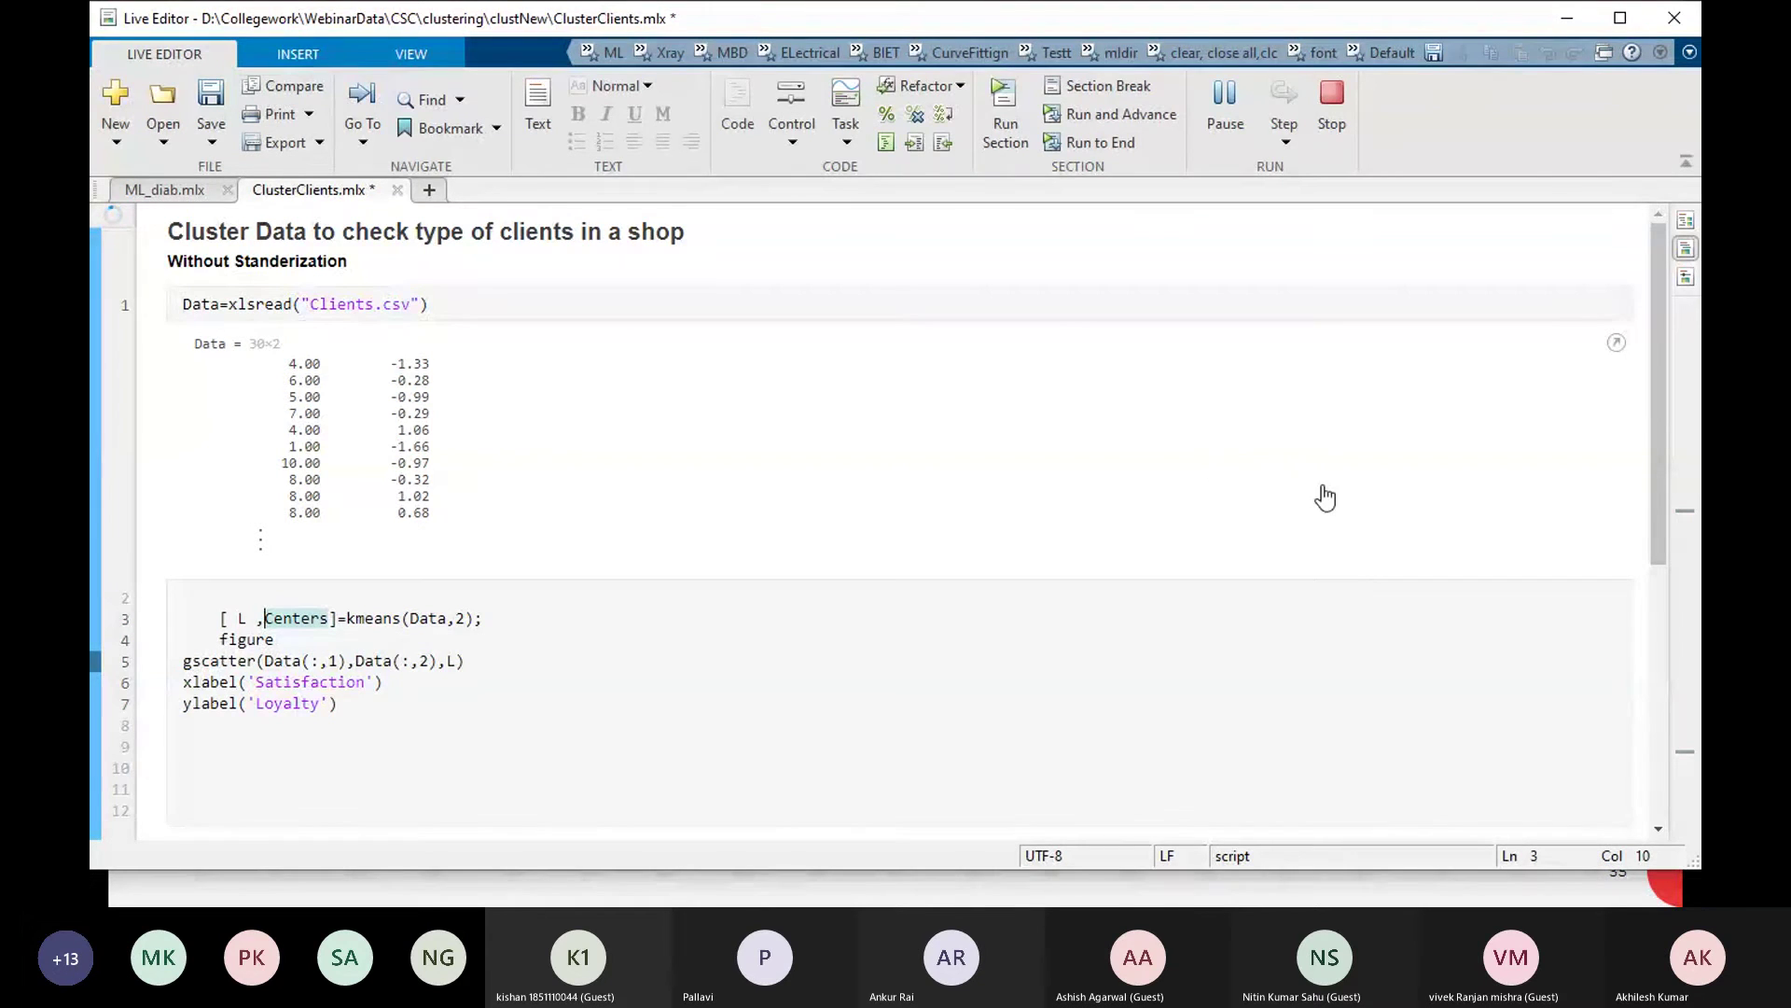
Scroll to the two-cluster Satisfaction vs Loyalty plot, sketch dividing lines over it, and save
drag(1660, 350, 1654, 524)
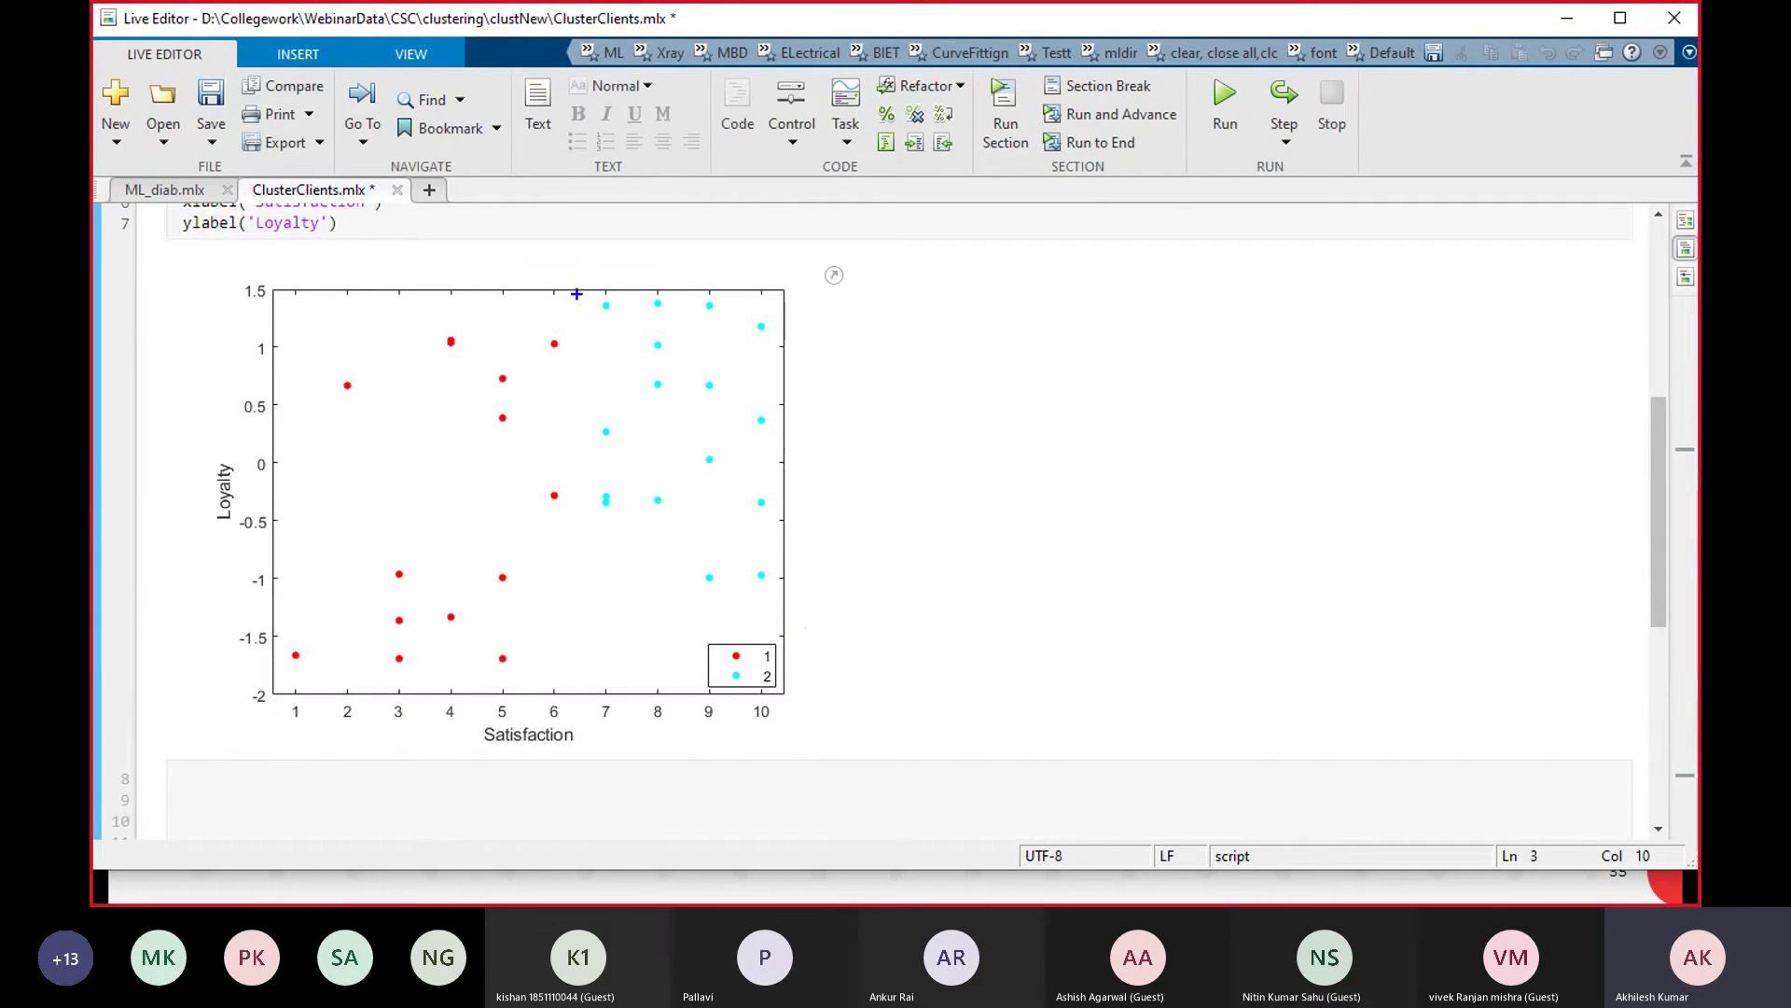
mouse_move(575, 291)
mouse_down()
mouse_move(574, 737)
mouse_move(573, 715)
mouse_up()
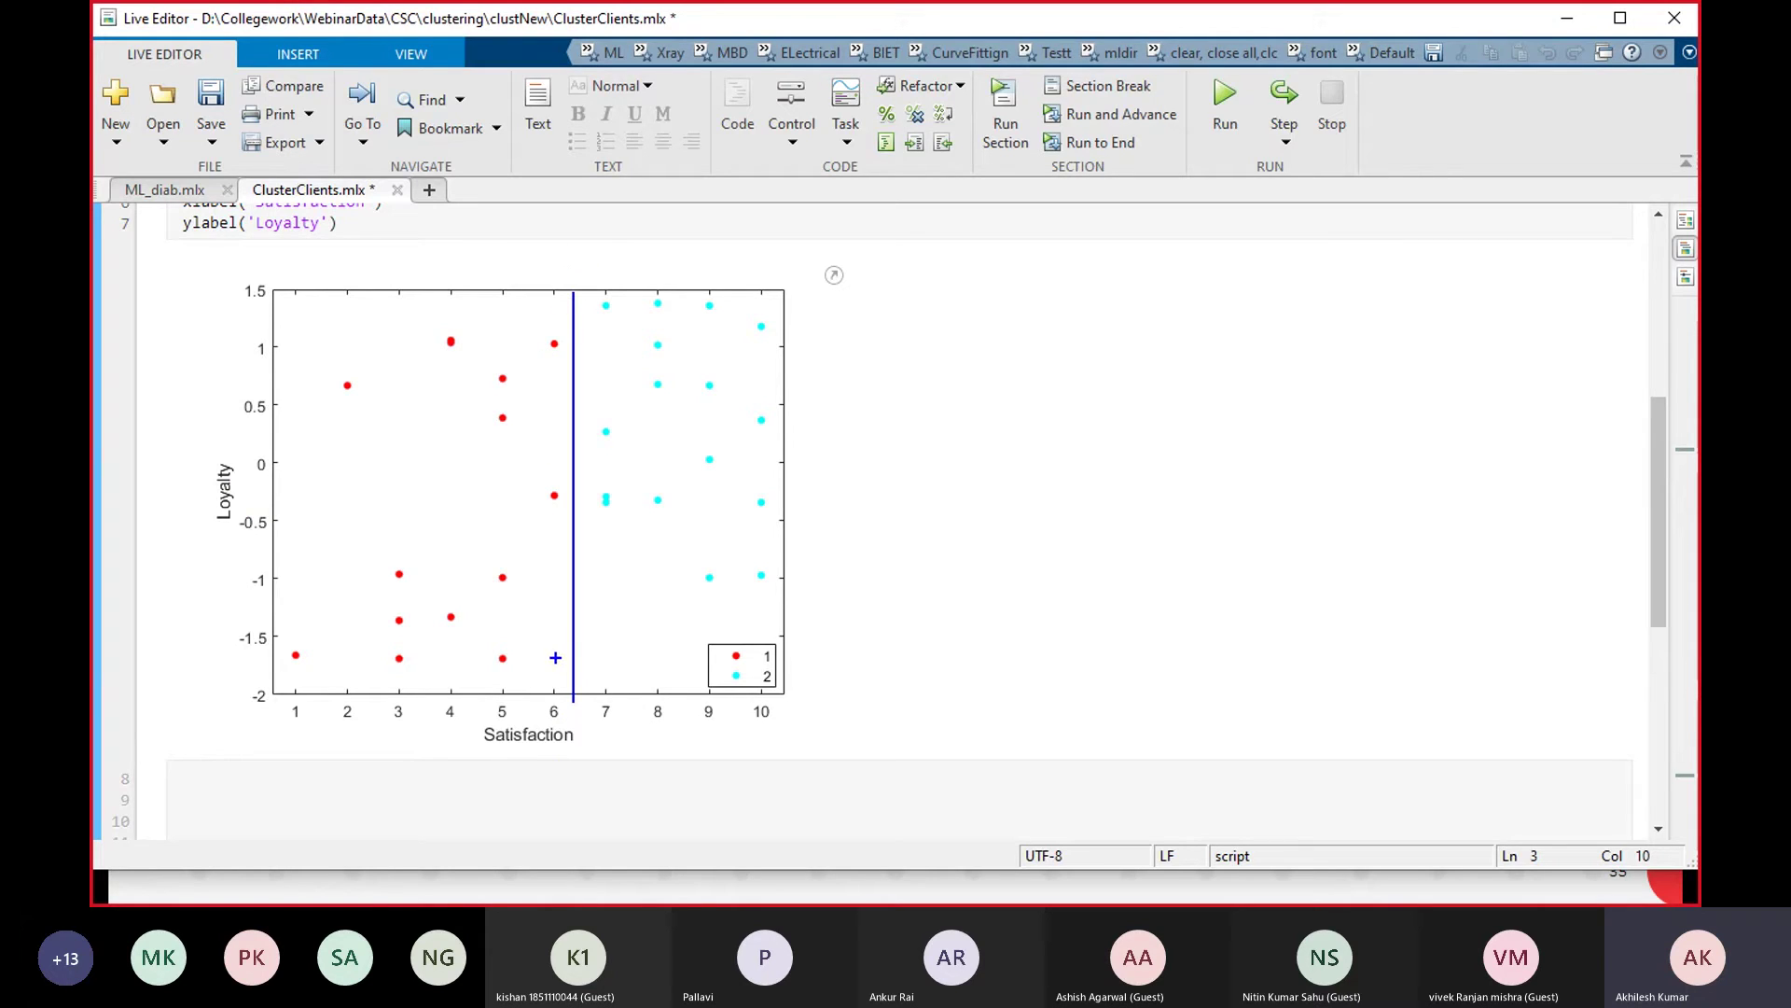
drag(273, 485, 931, 496)
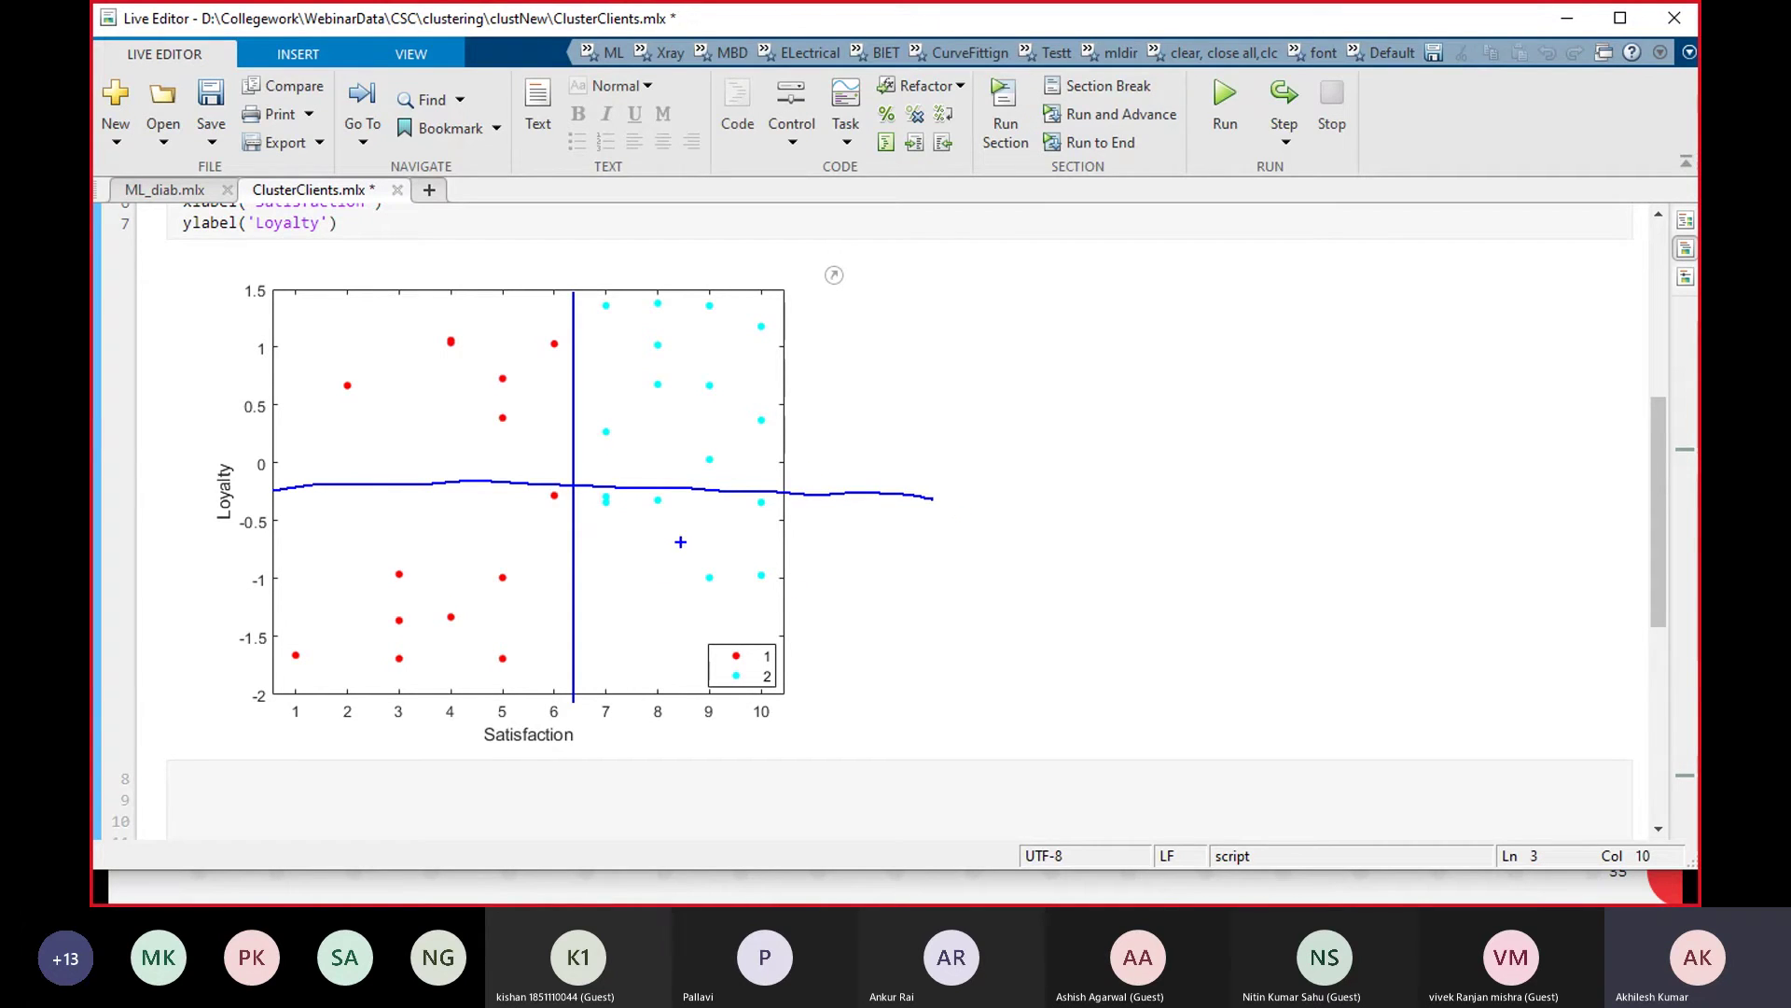
key(ctrl+s)
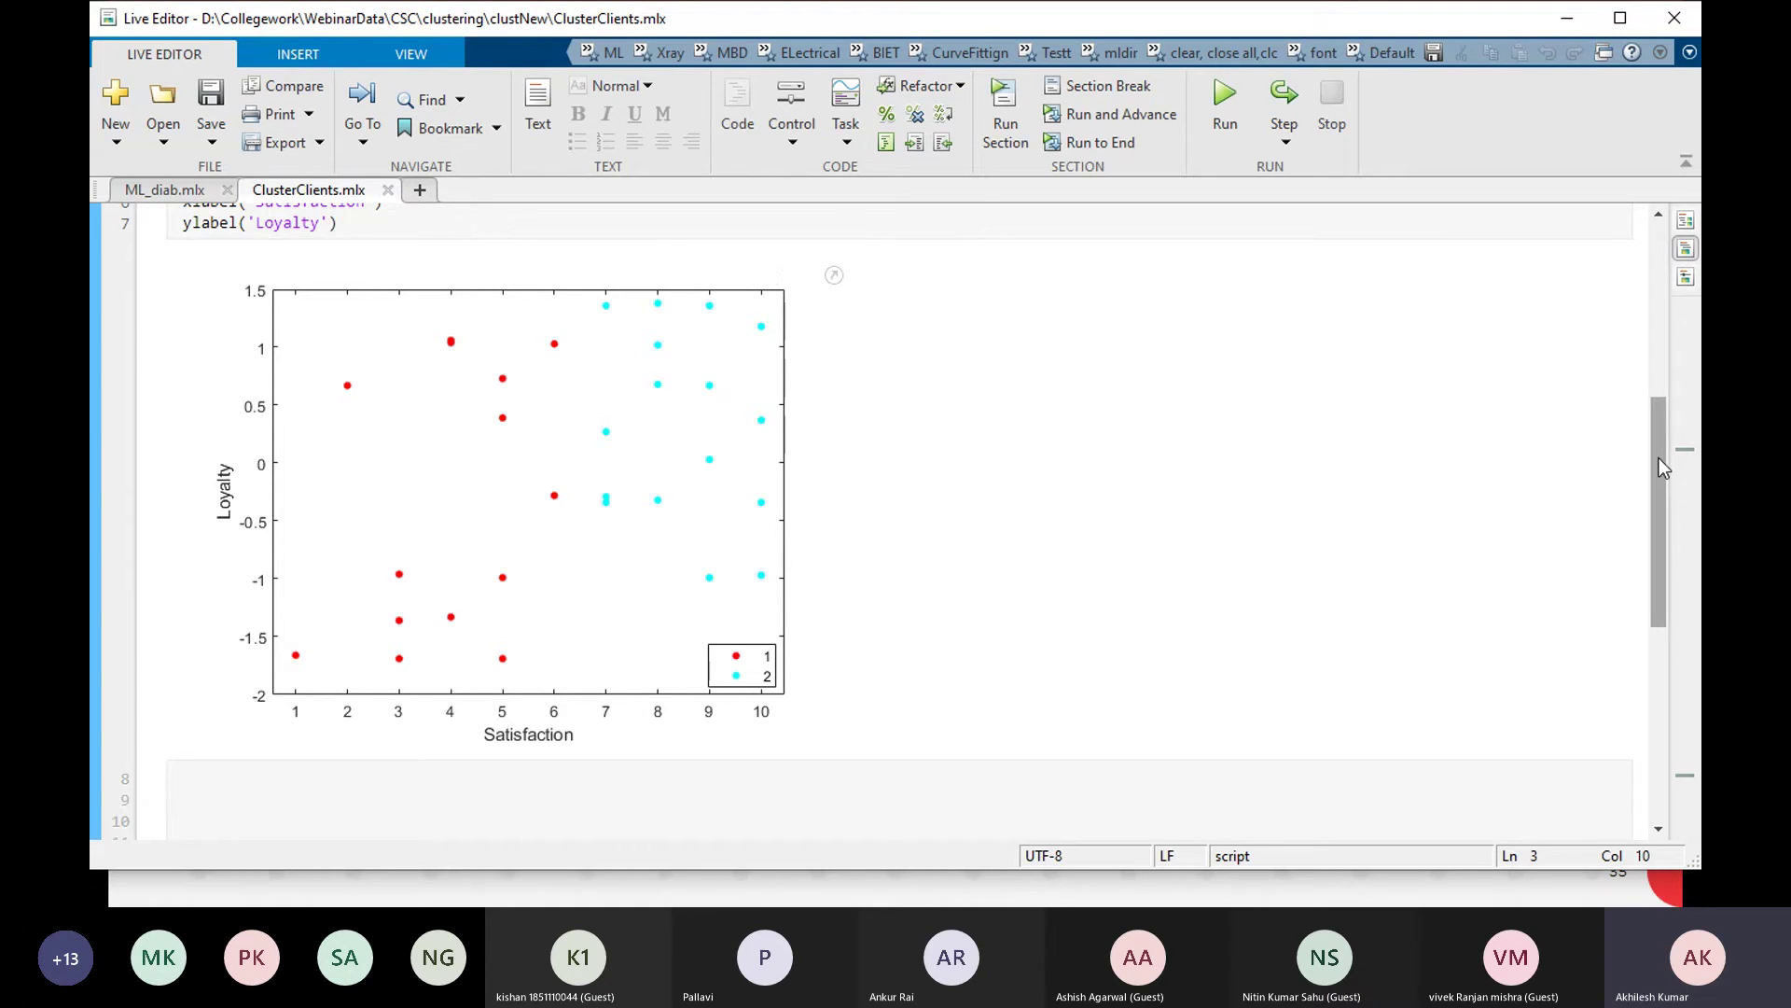
drag(1658, 458, 1670, 707)
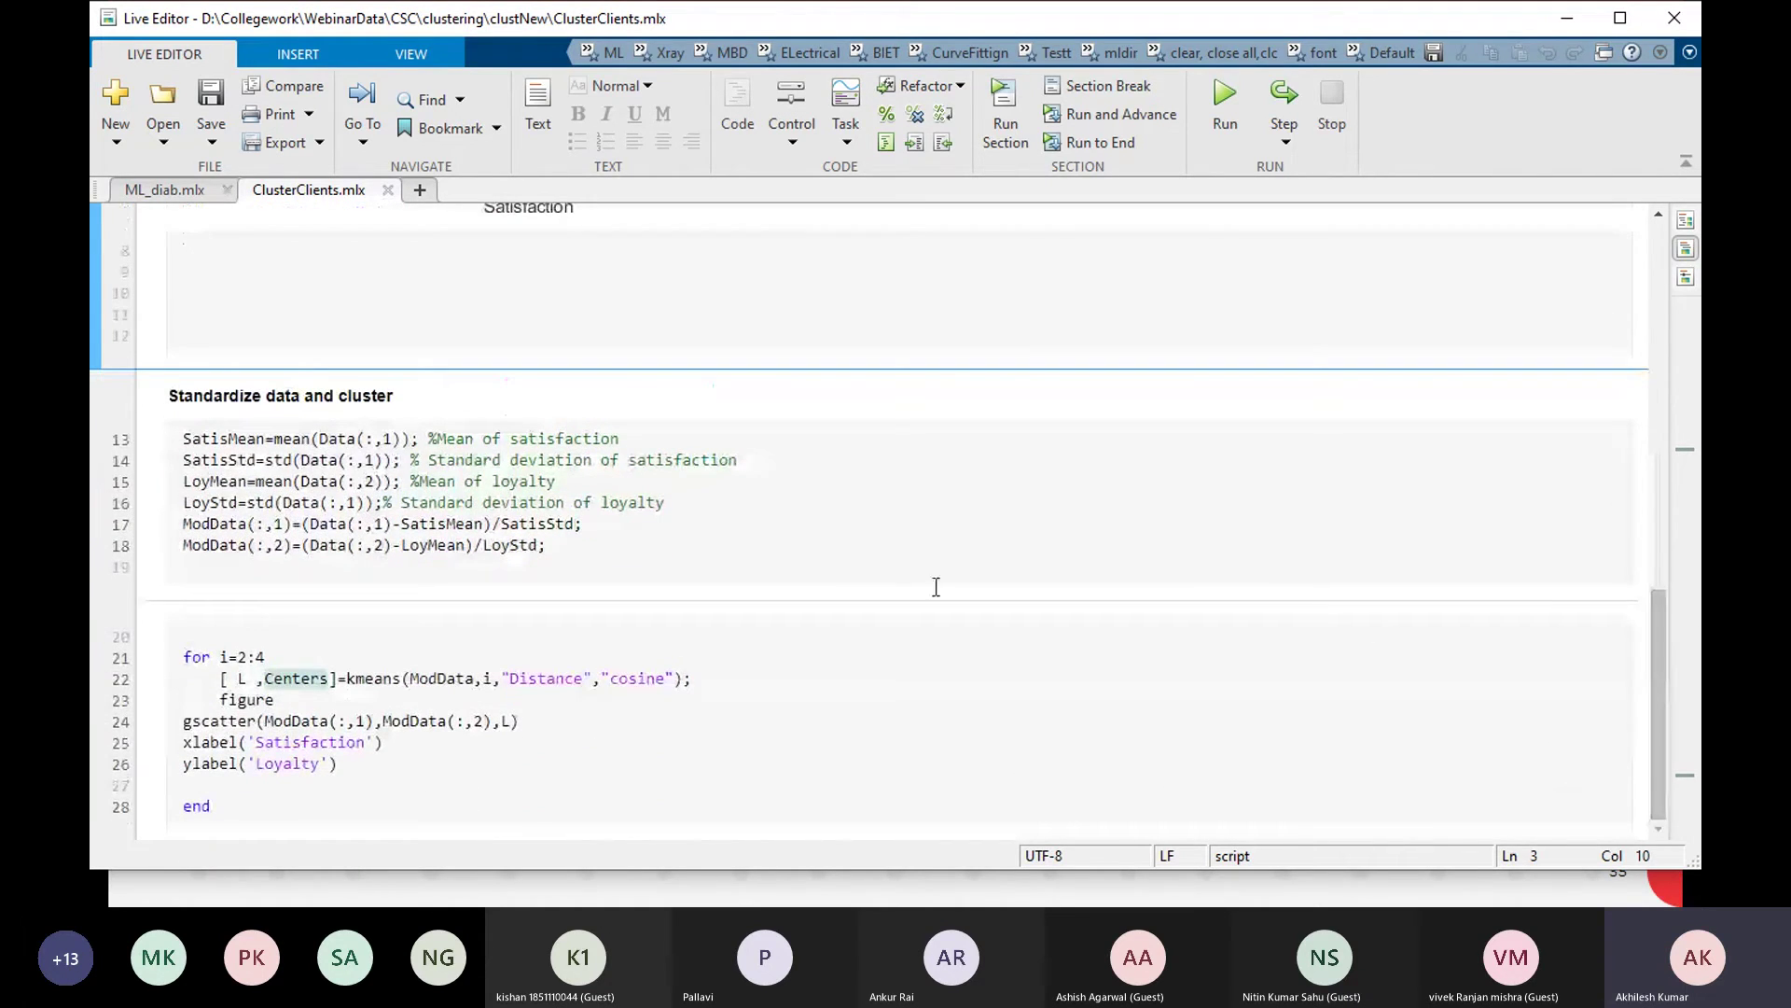
Run the standardized-data clustering loop section and scroll down to the four-cluster scatter plot
click(350, 505)
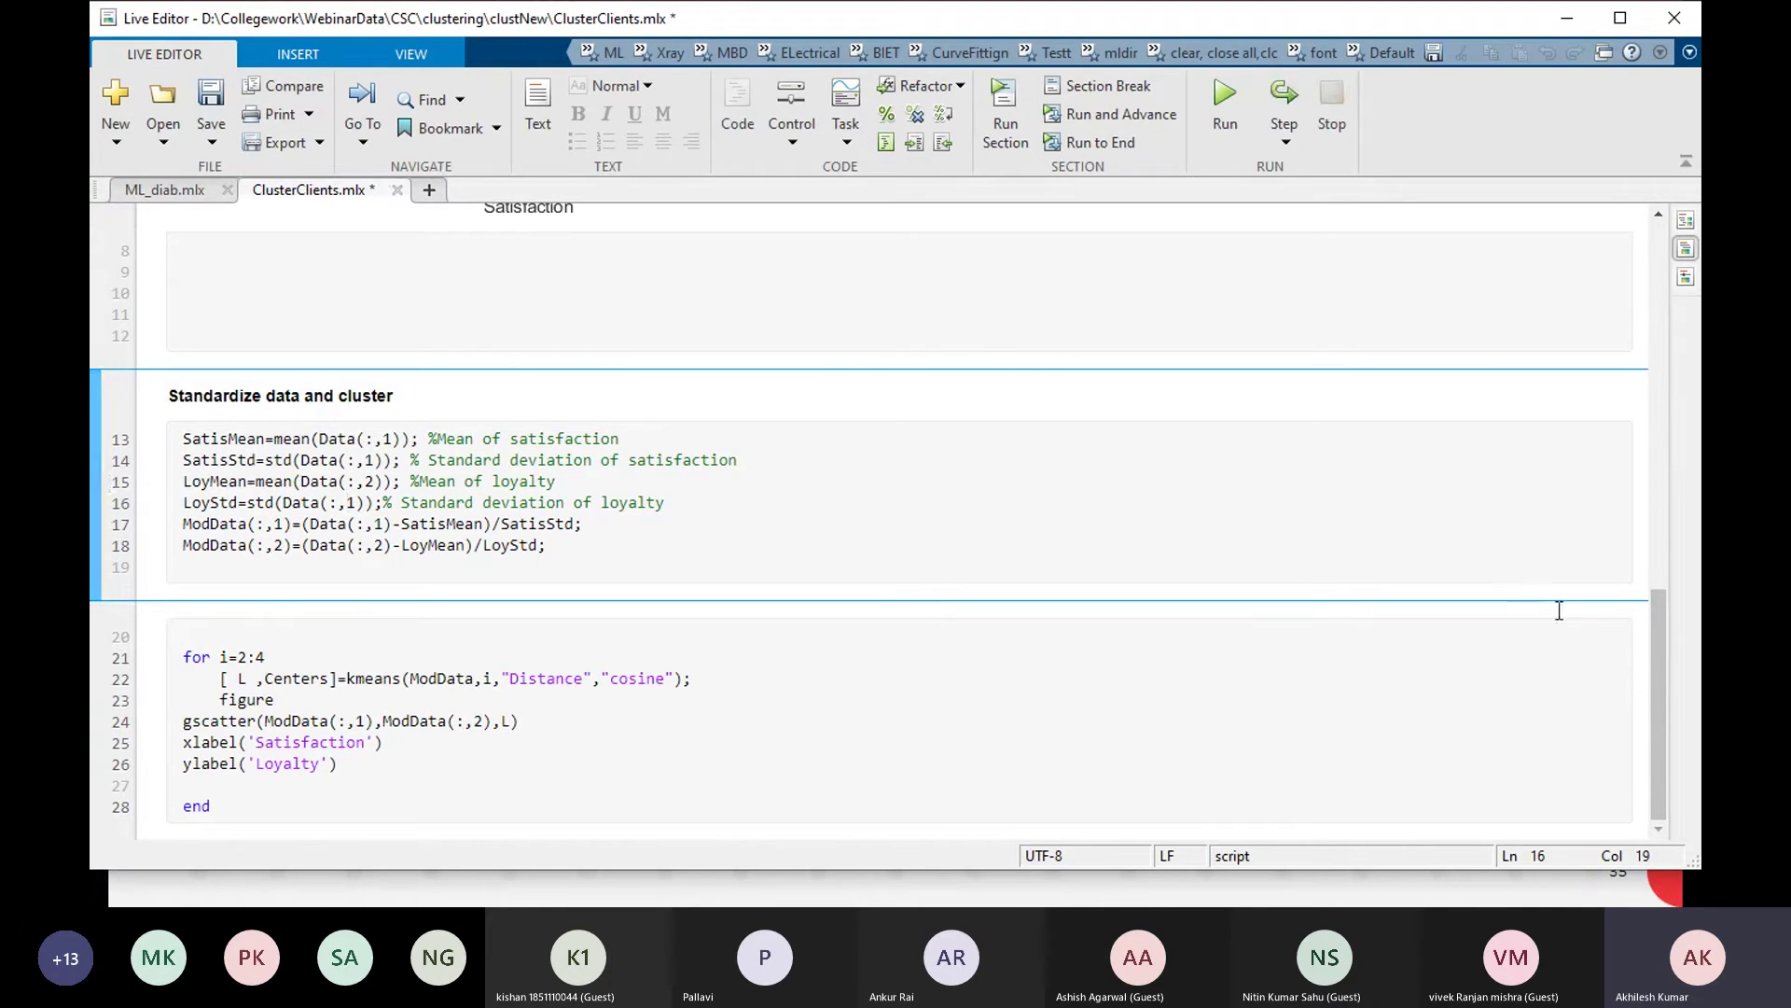
drag(1653, 630, 1648, 466)
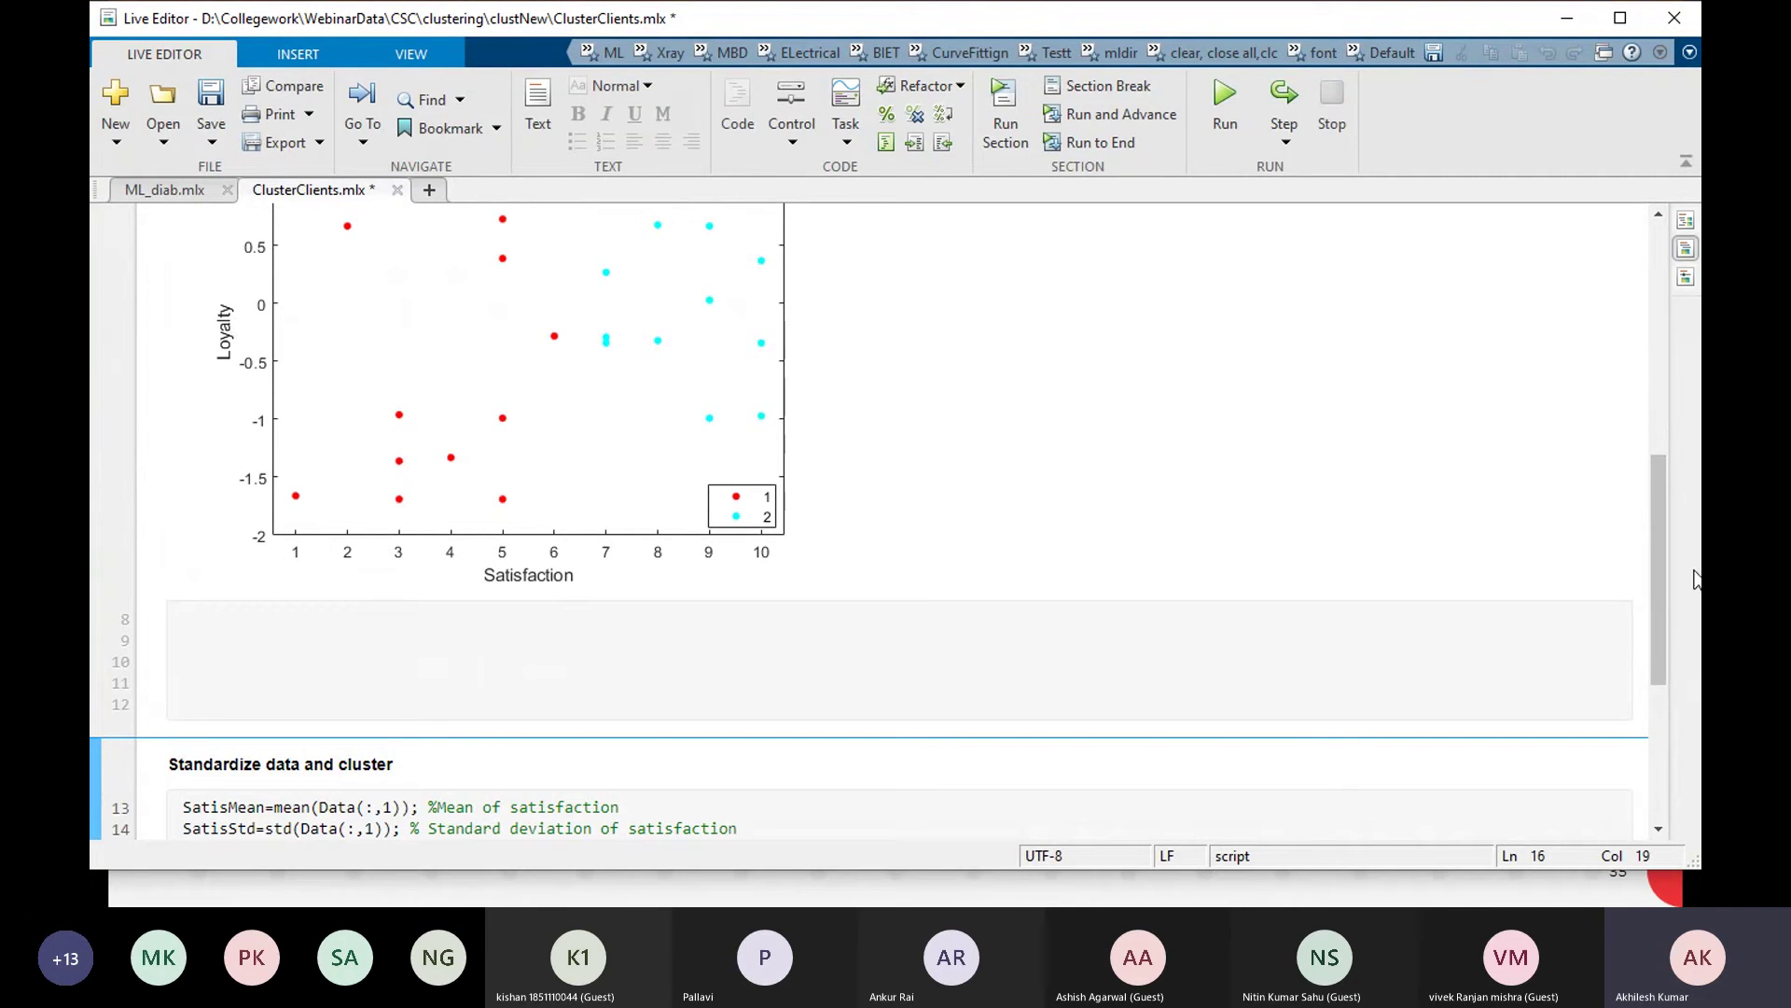
drag(1655, 523, 1687, 699)
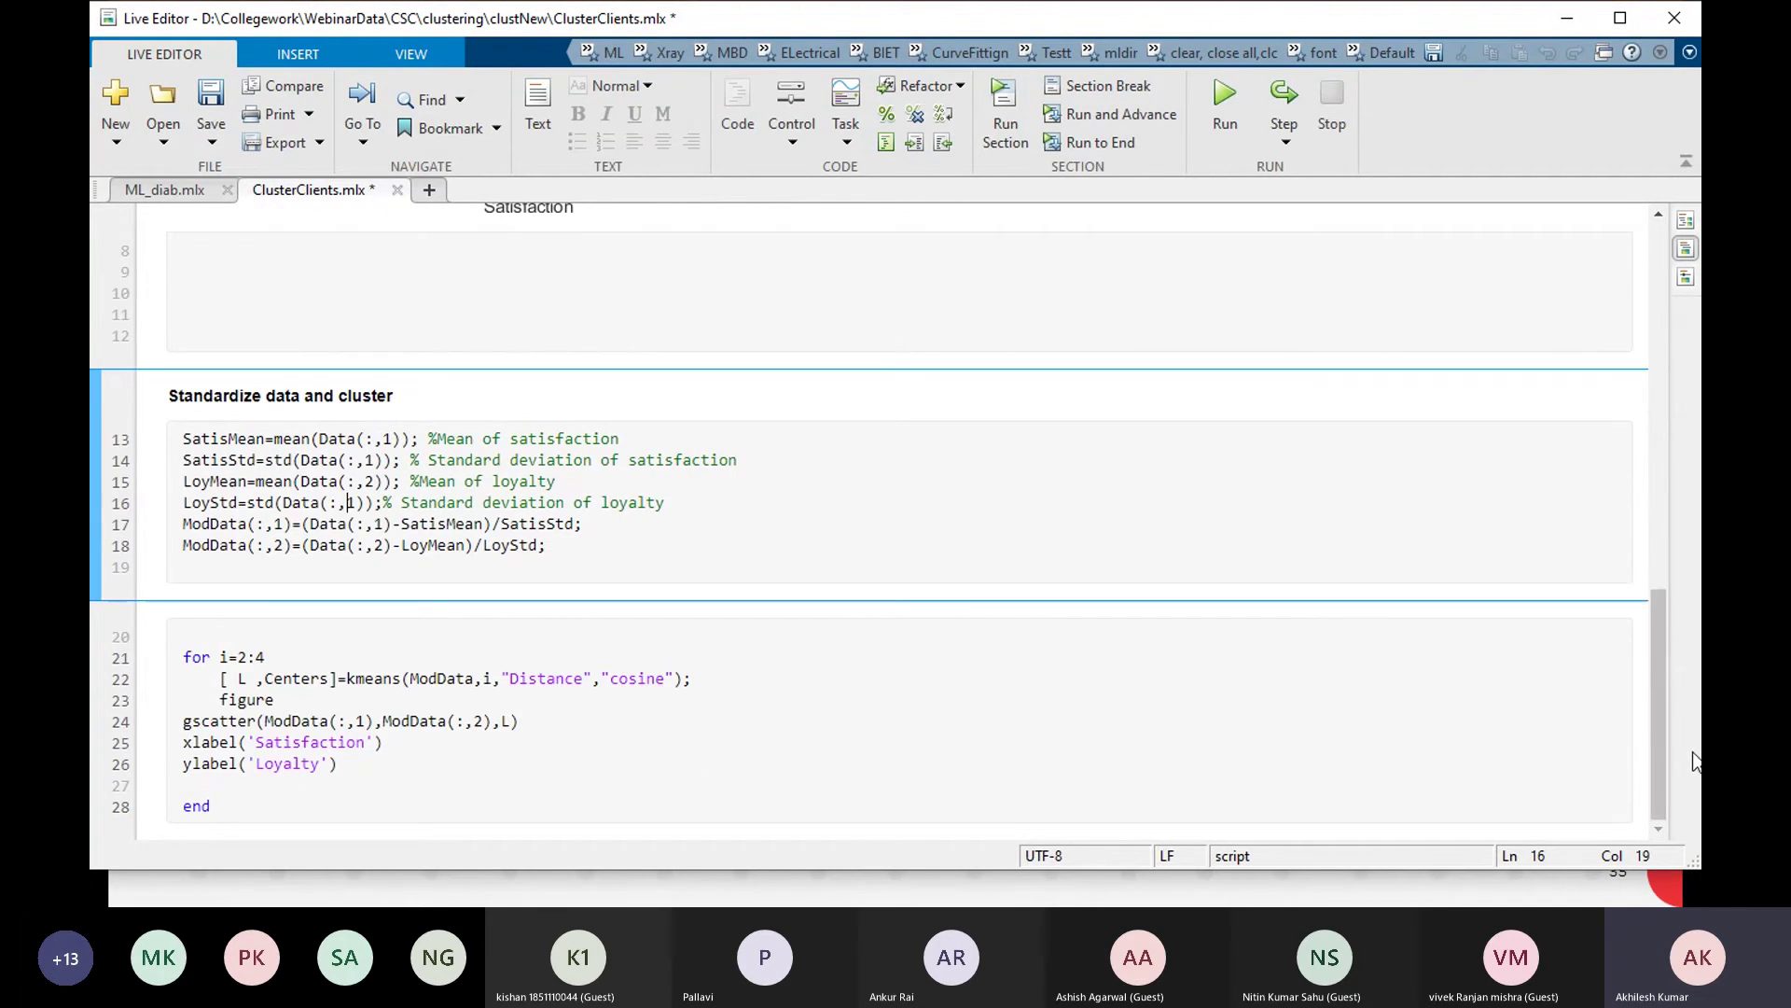
click(568, 745)
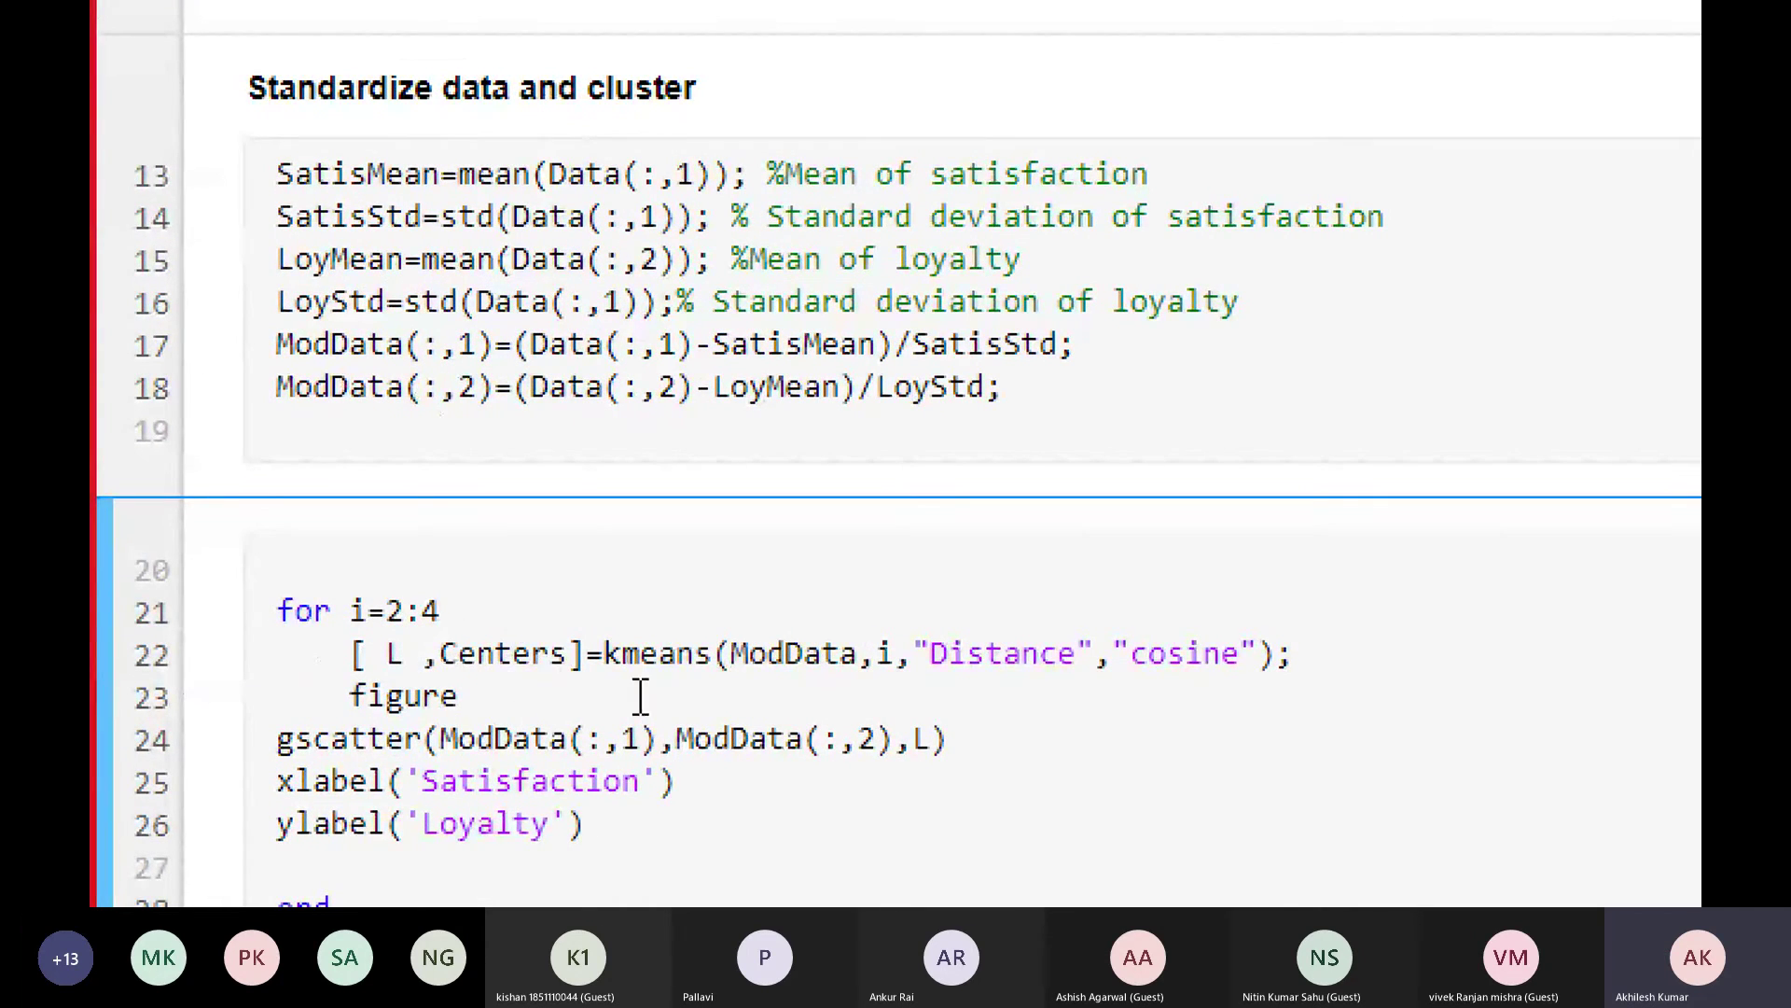
click(112, 621)
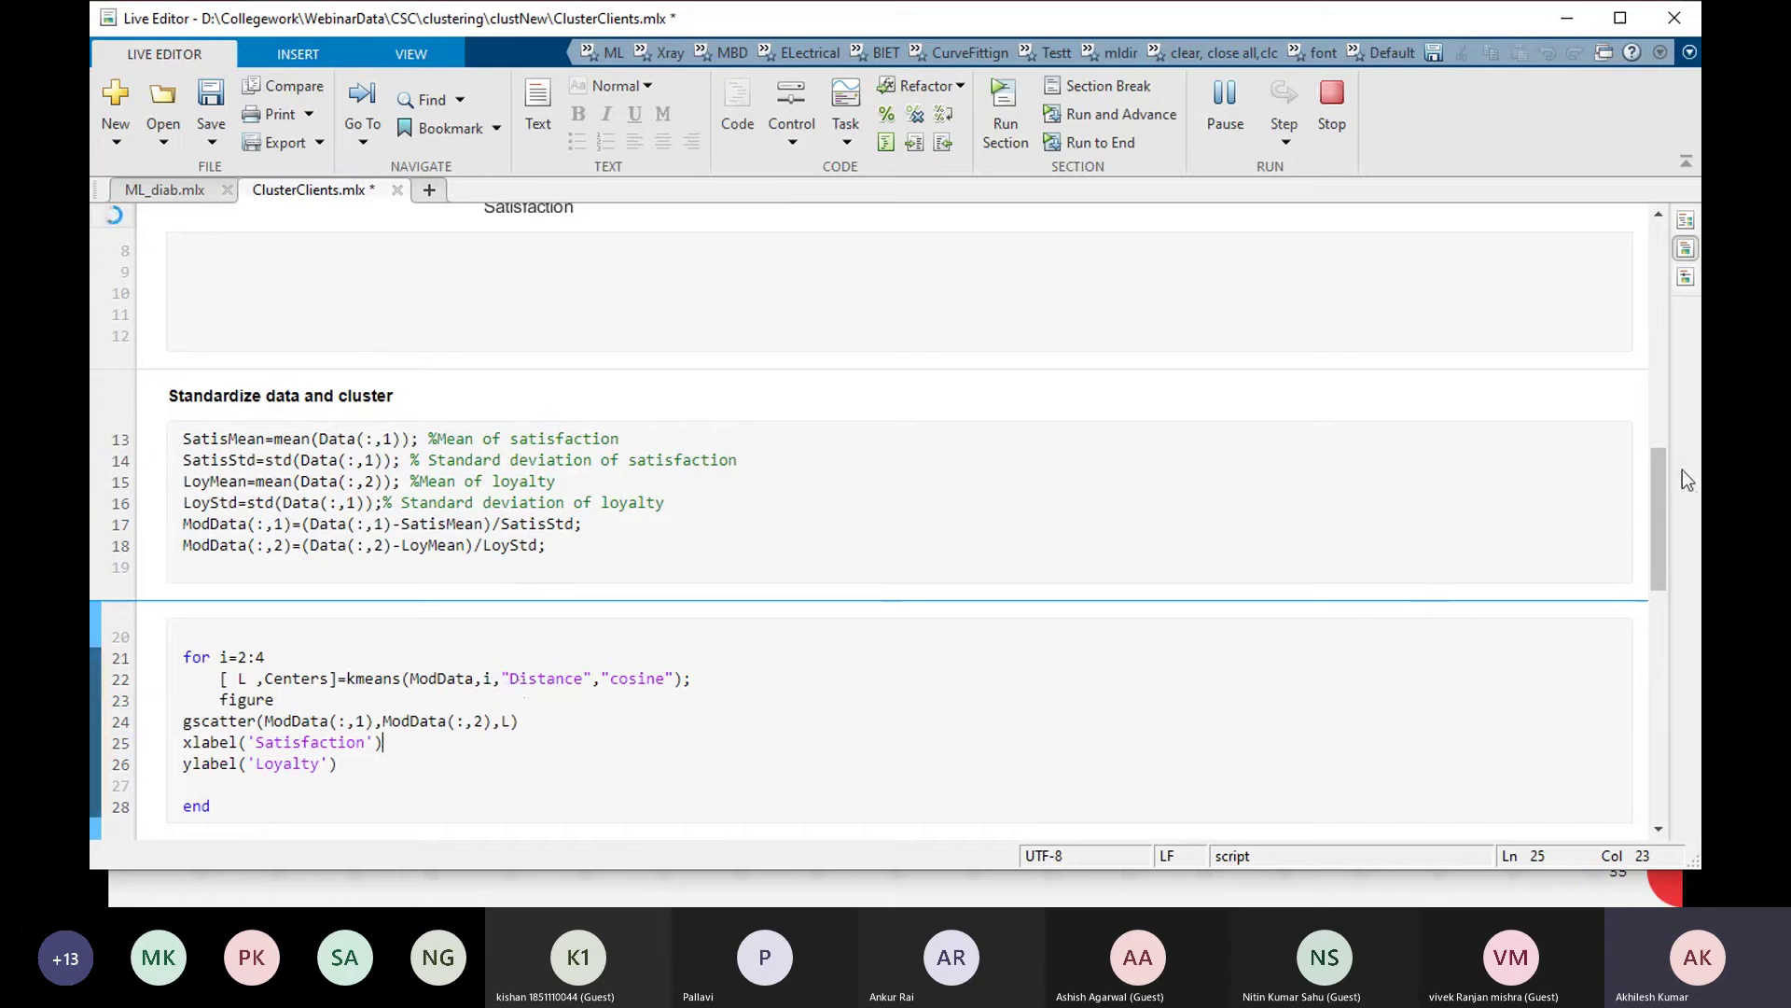
drag(1665, 485, 1629, 771)
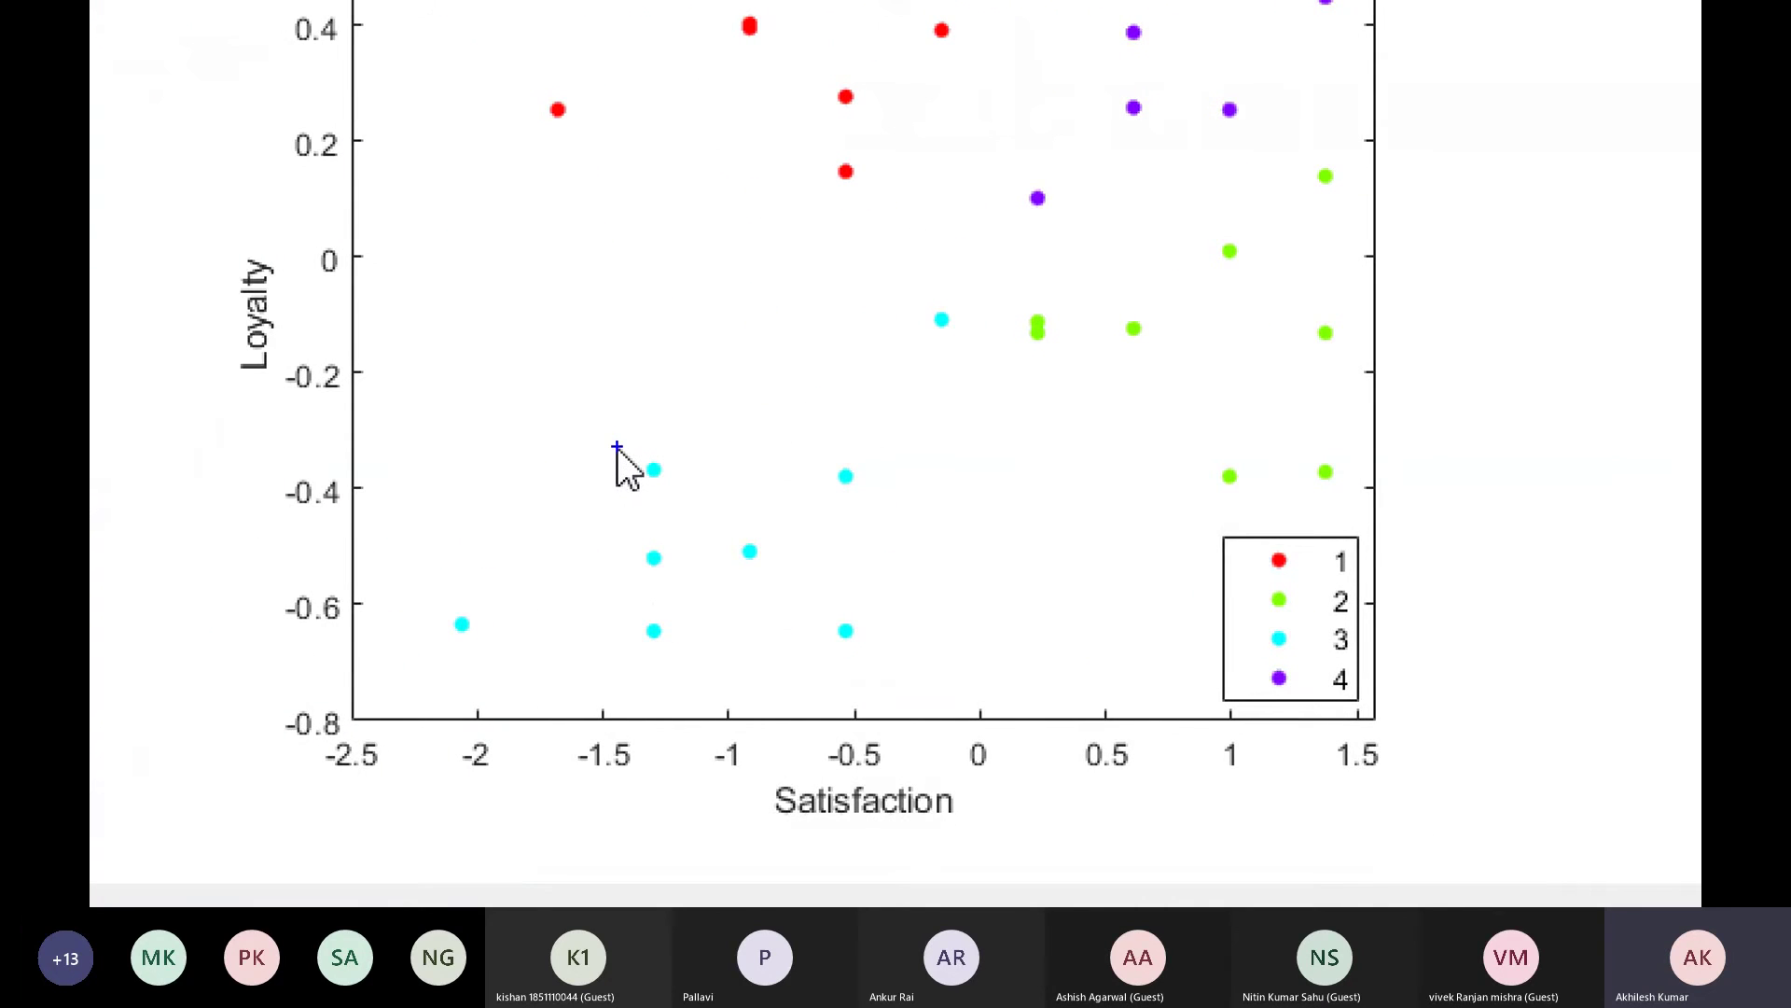
drag(367, 338, 974, 710)
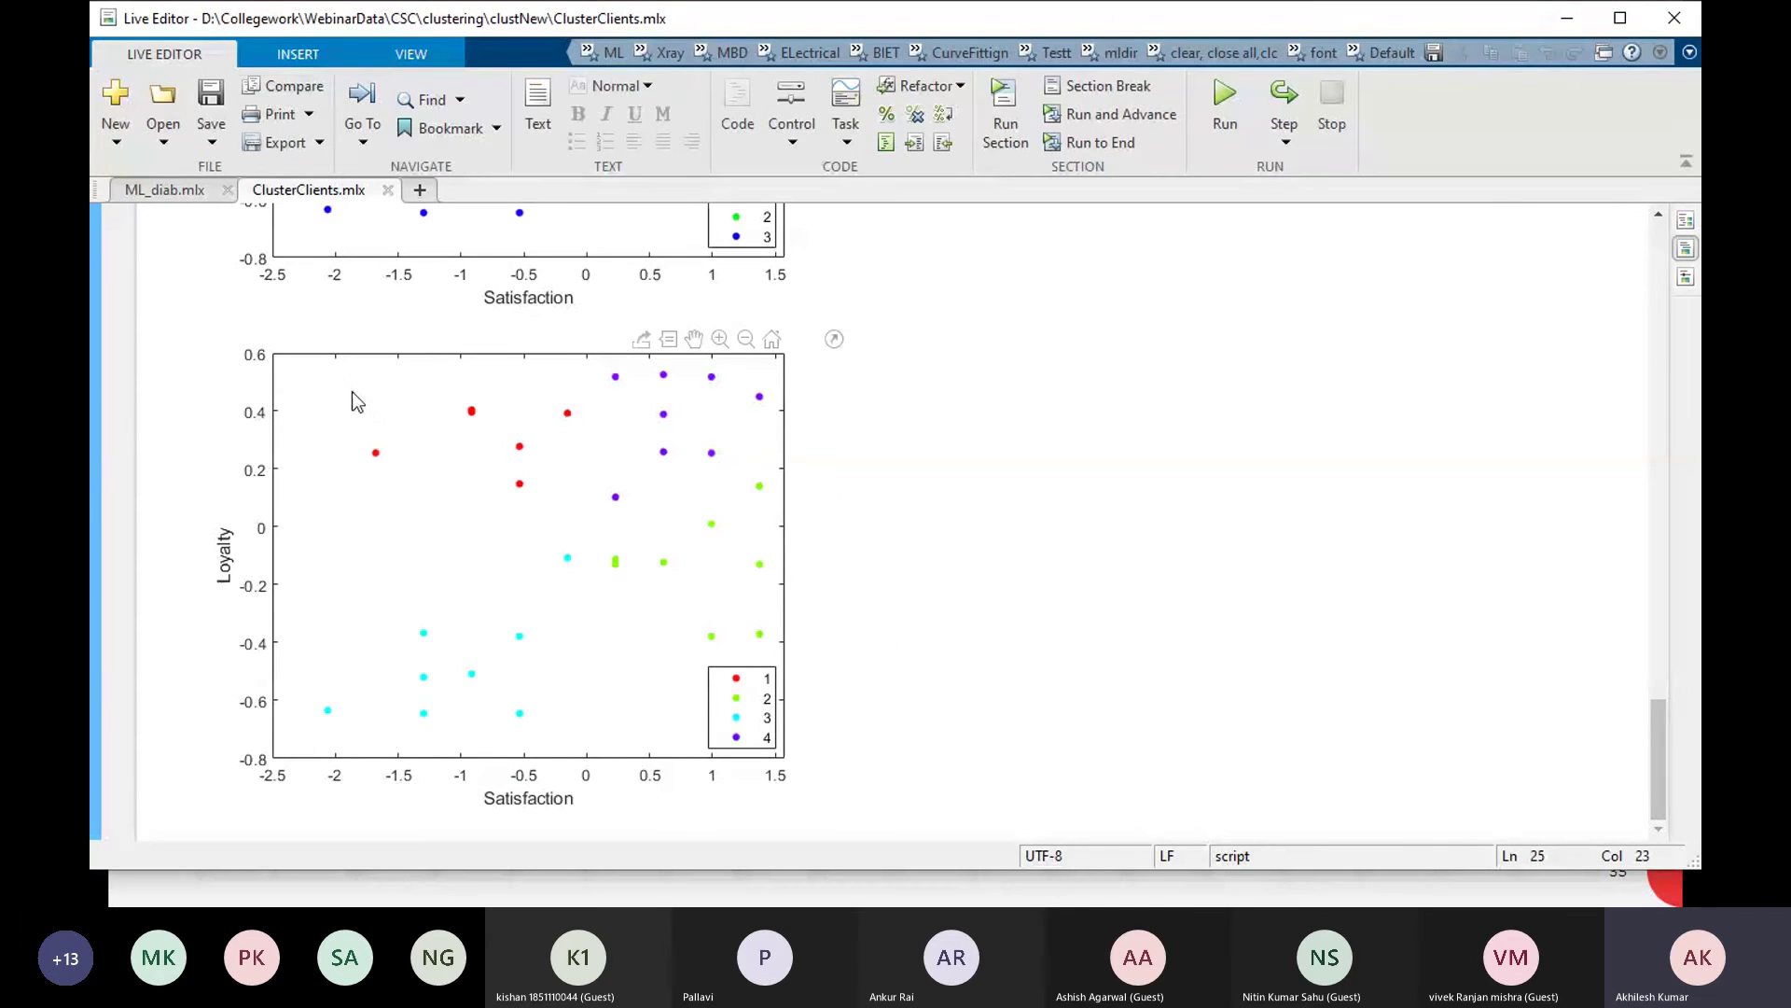
drag(329, 374, 595, 507)
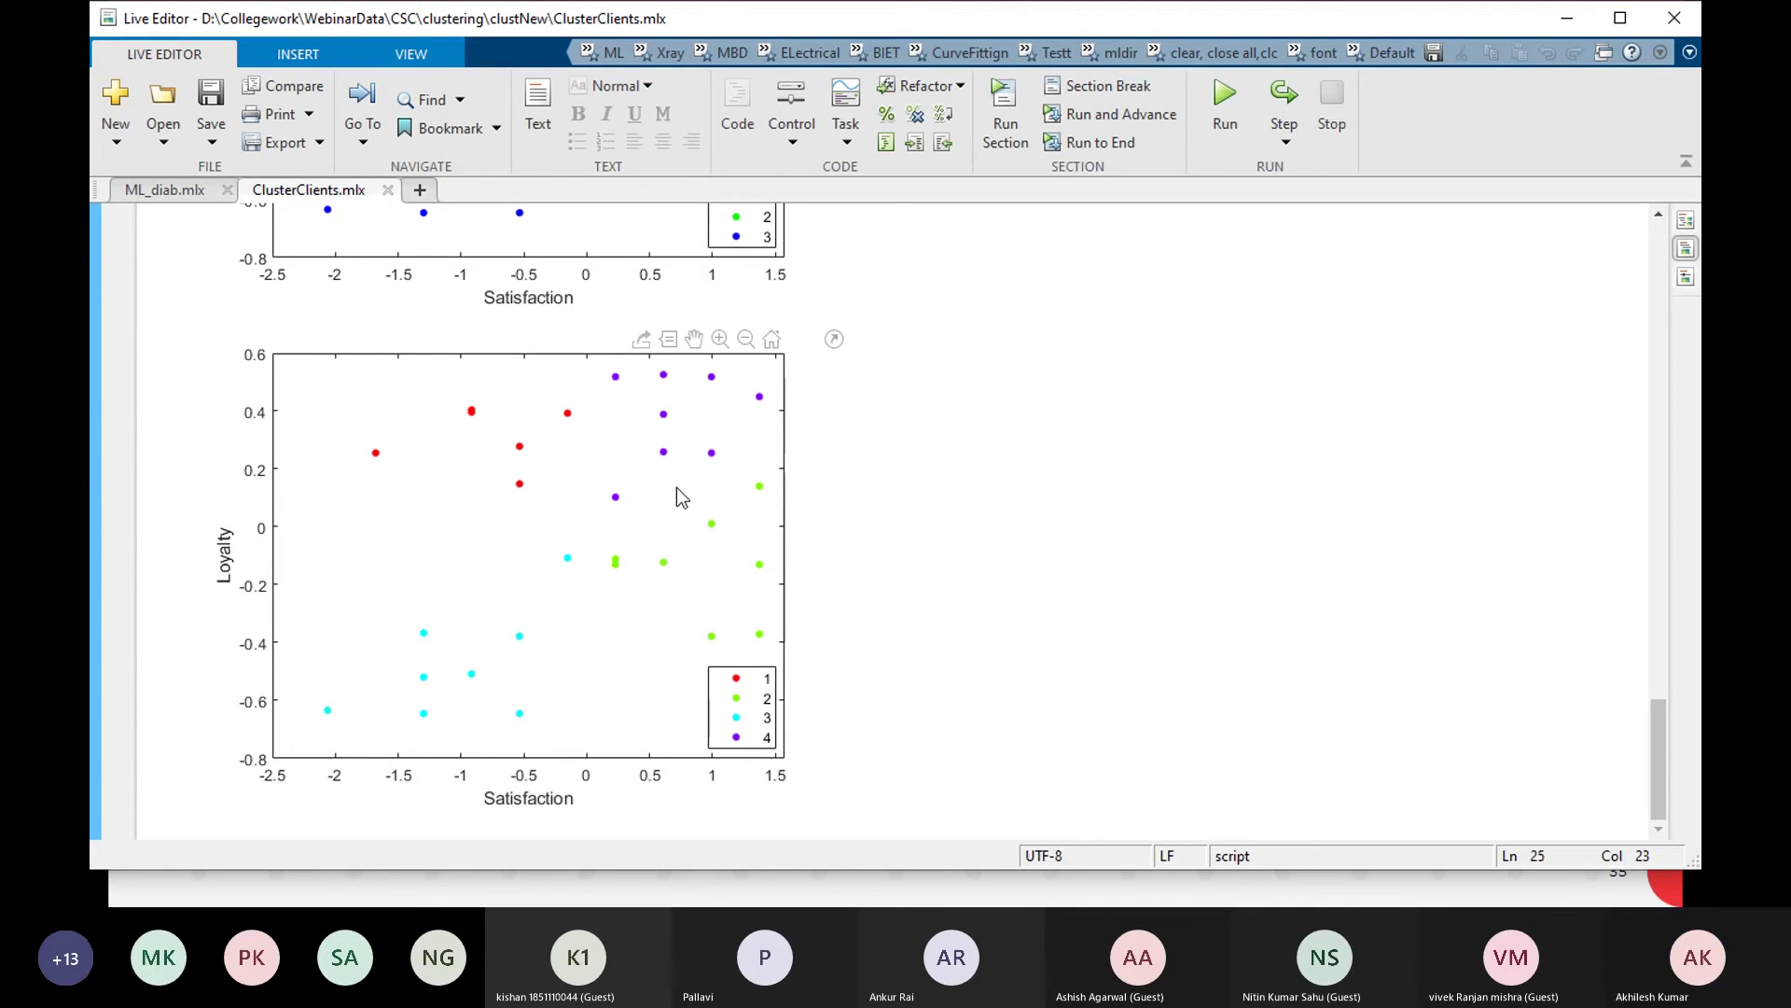
Mark the purple and green client clusters on the scatter plot
drag(591, 362, 779, 481)
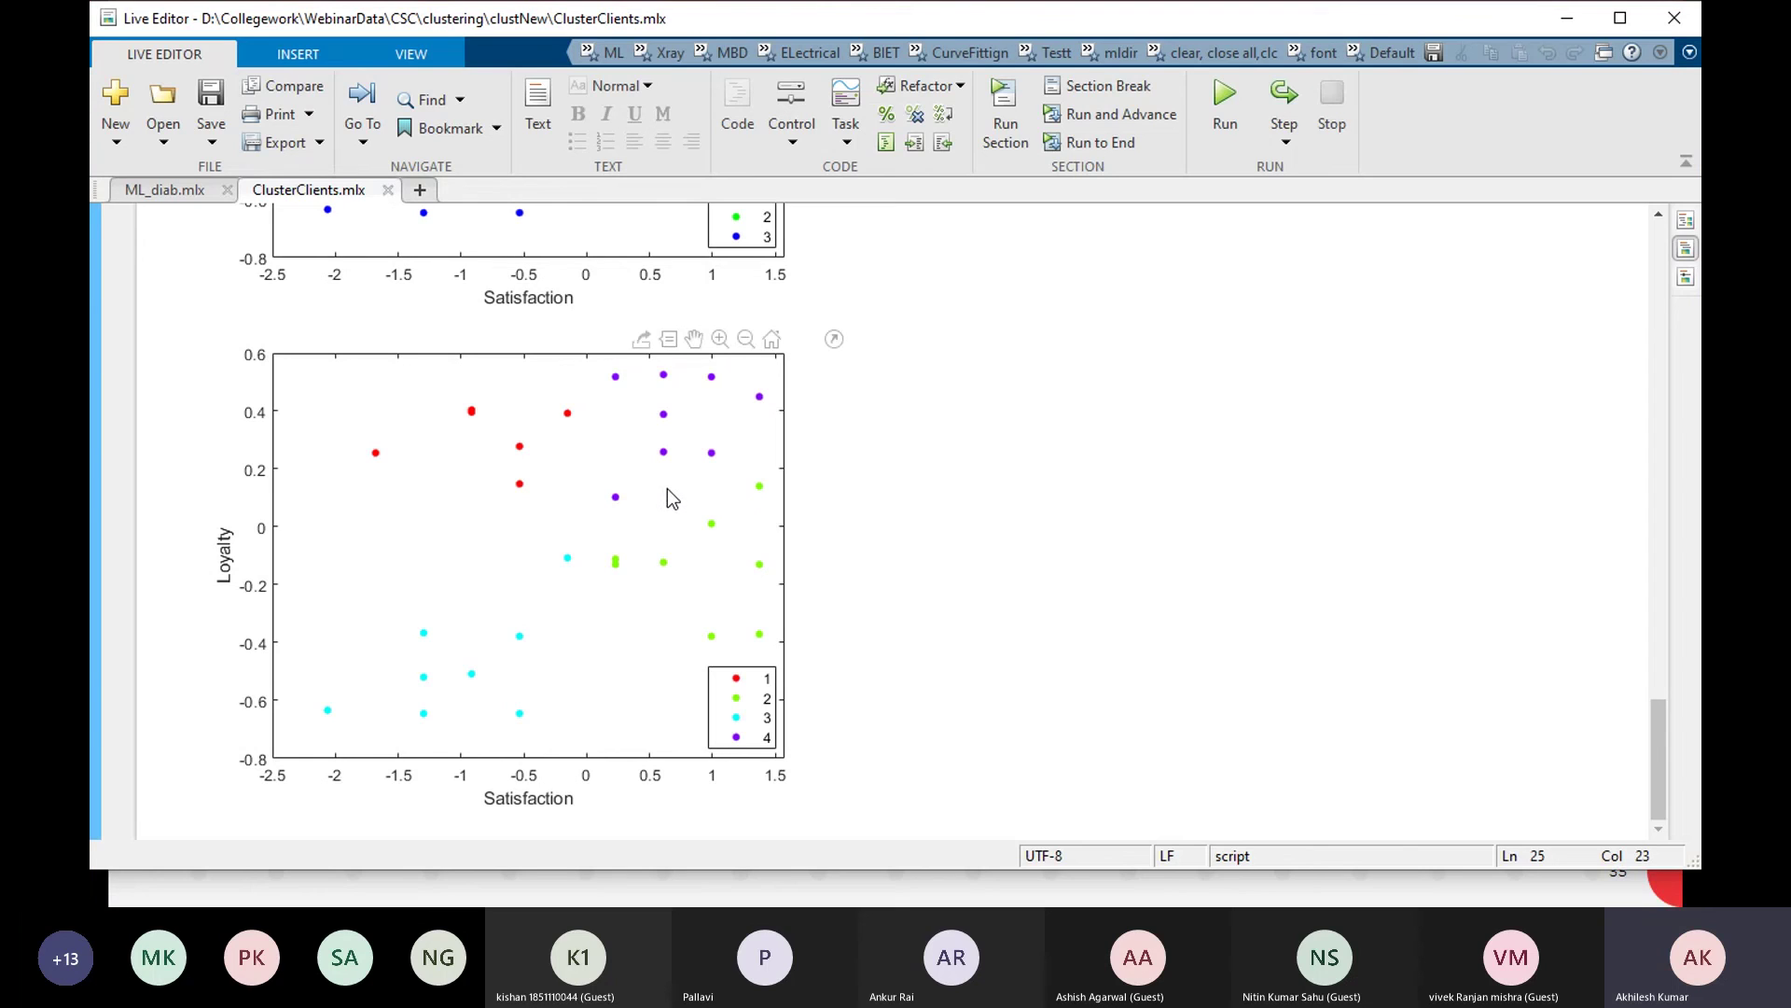
drag(643, 492, 802, 632)
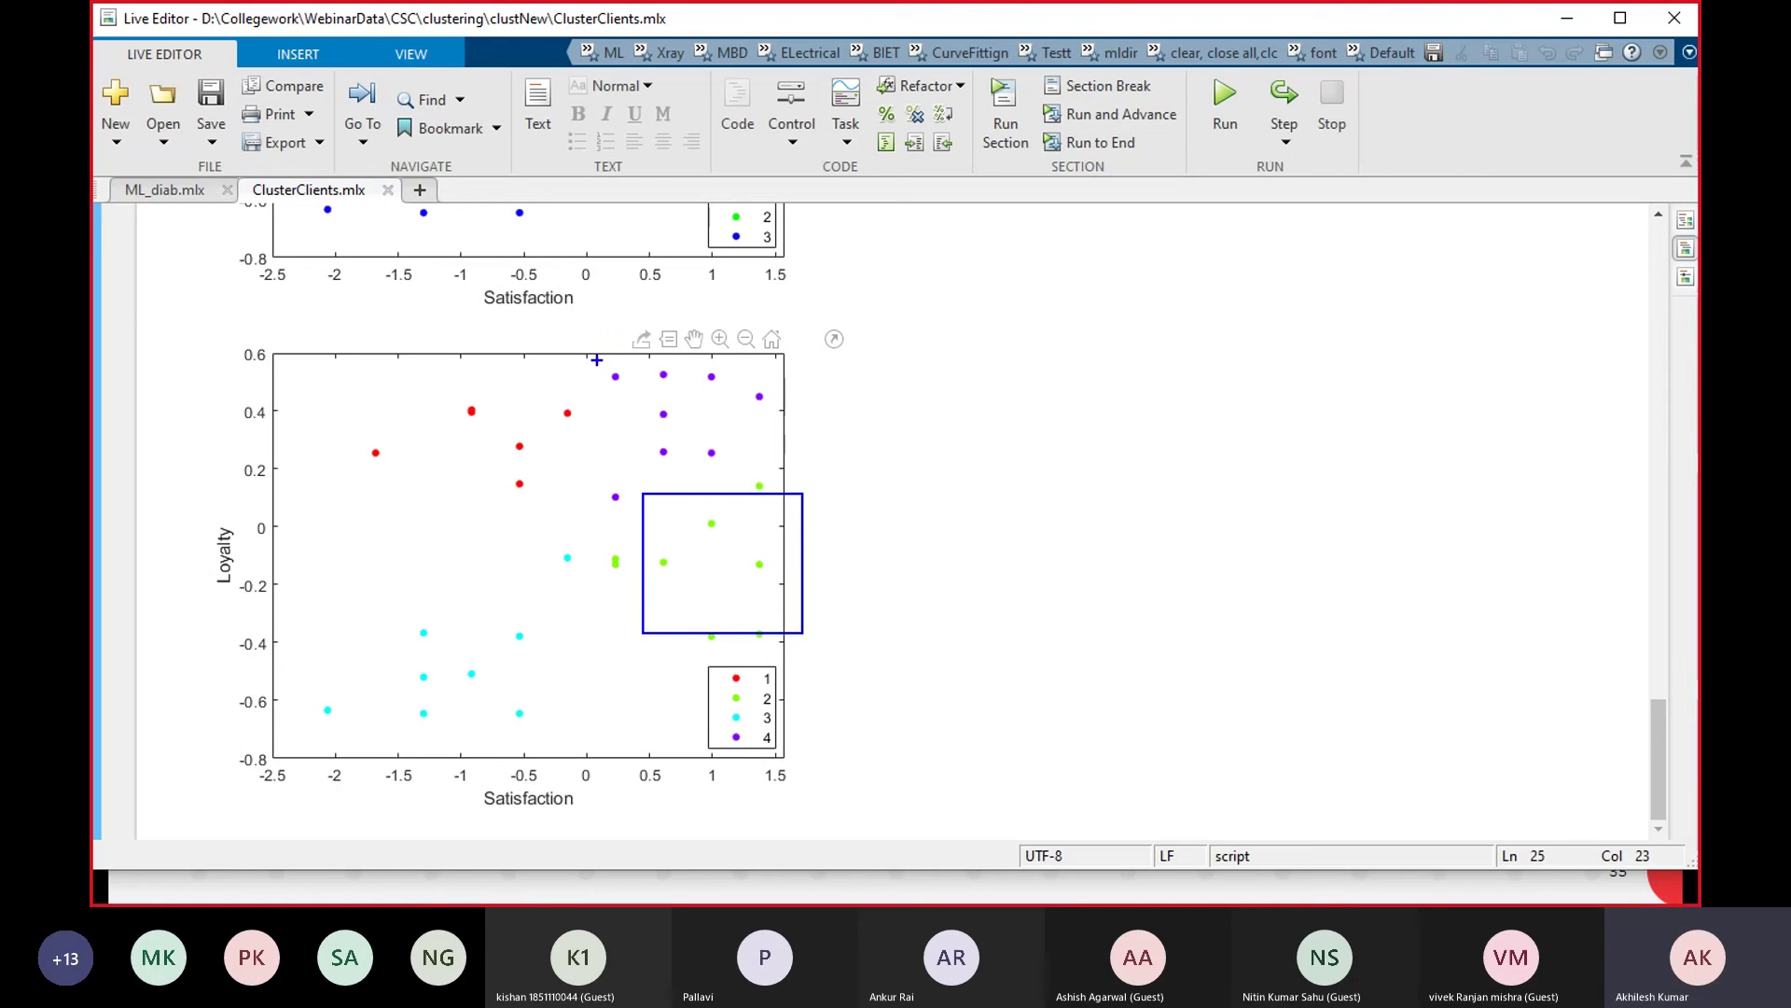
mouse_move(596, 360)
mouse_down()
mouse_move(664, 454)
mouse_move(797, 481)
mouse_up()
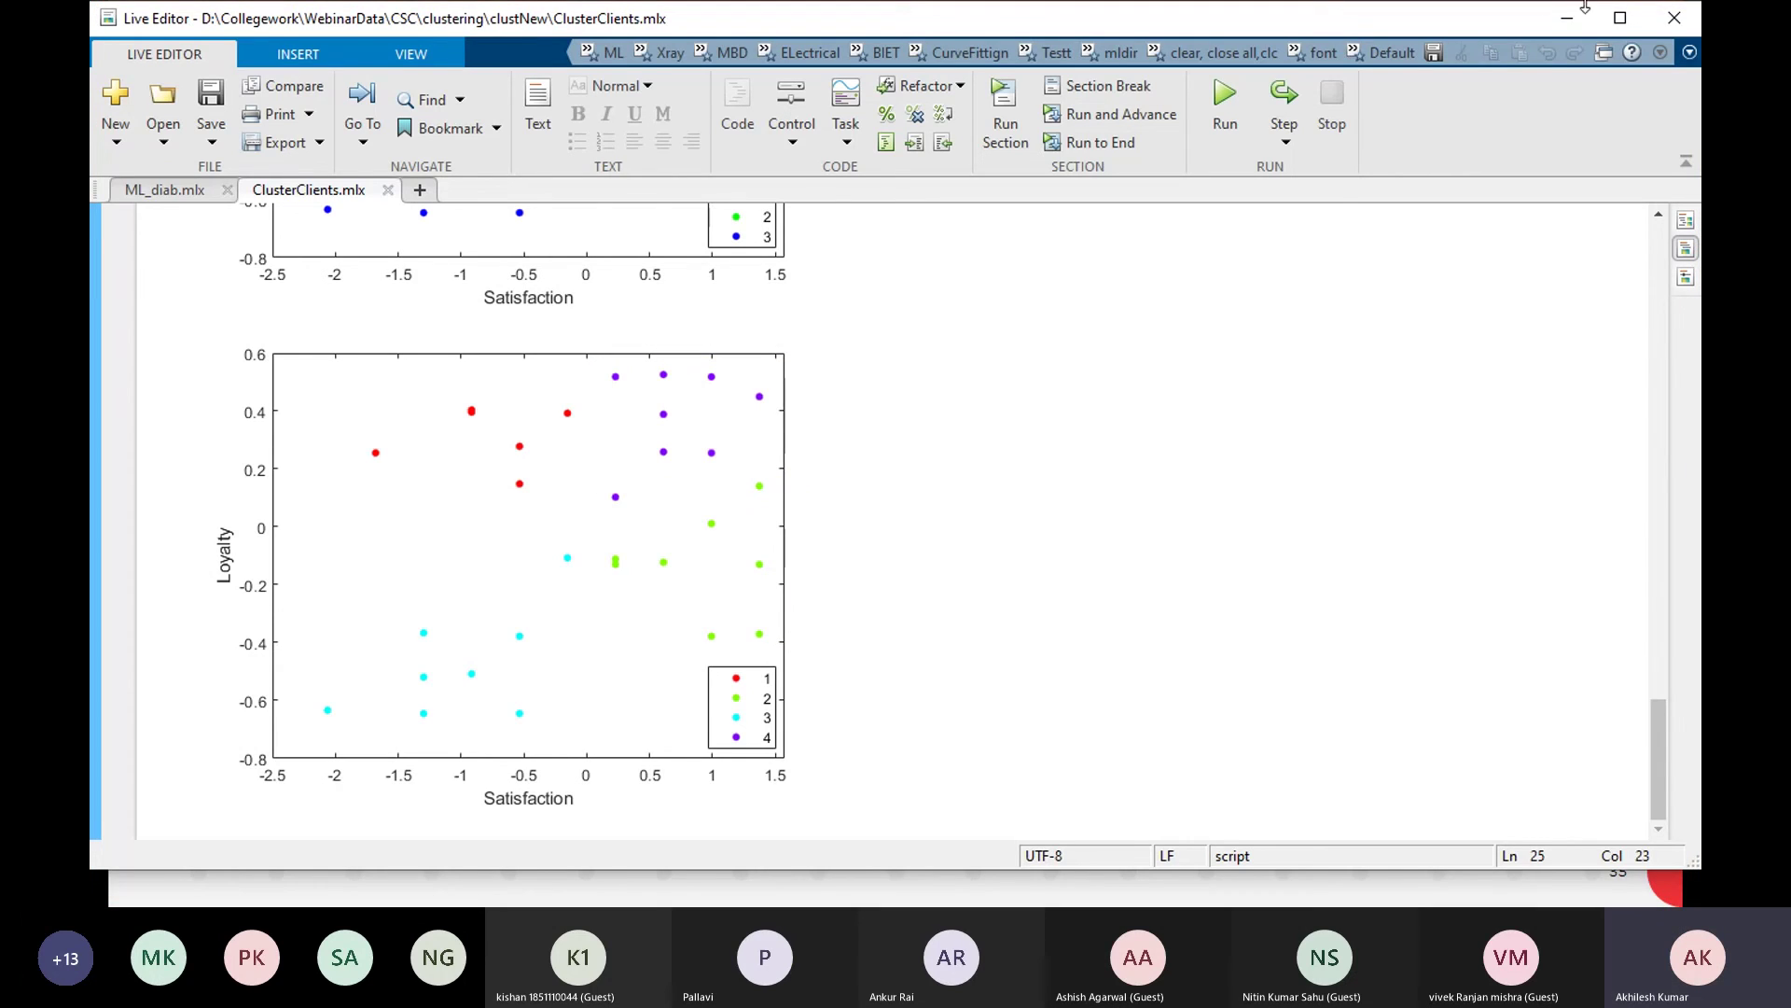
Close the ClusterClients live script and open Countries_exercise.csv outside MATLAB
click(1692, 25)
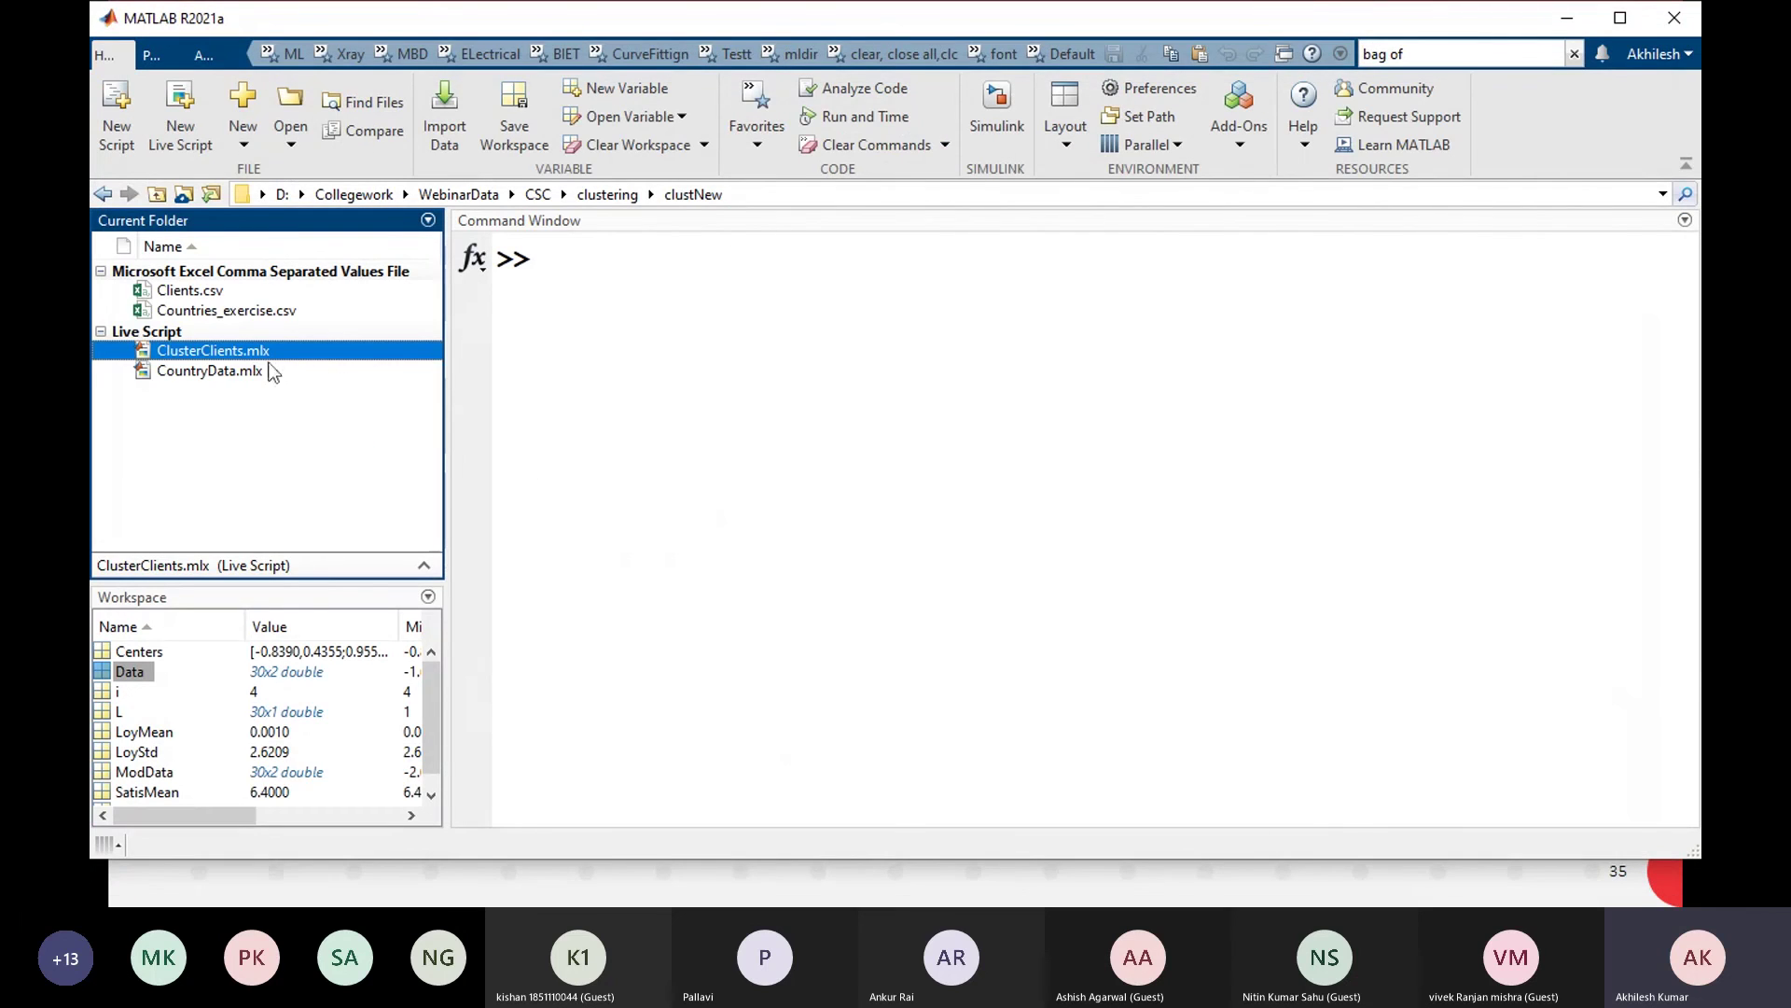
right_click(243, 314)
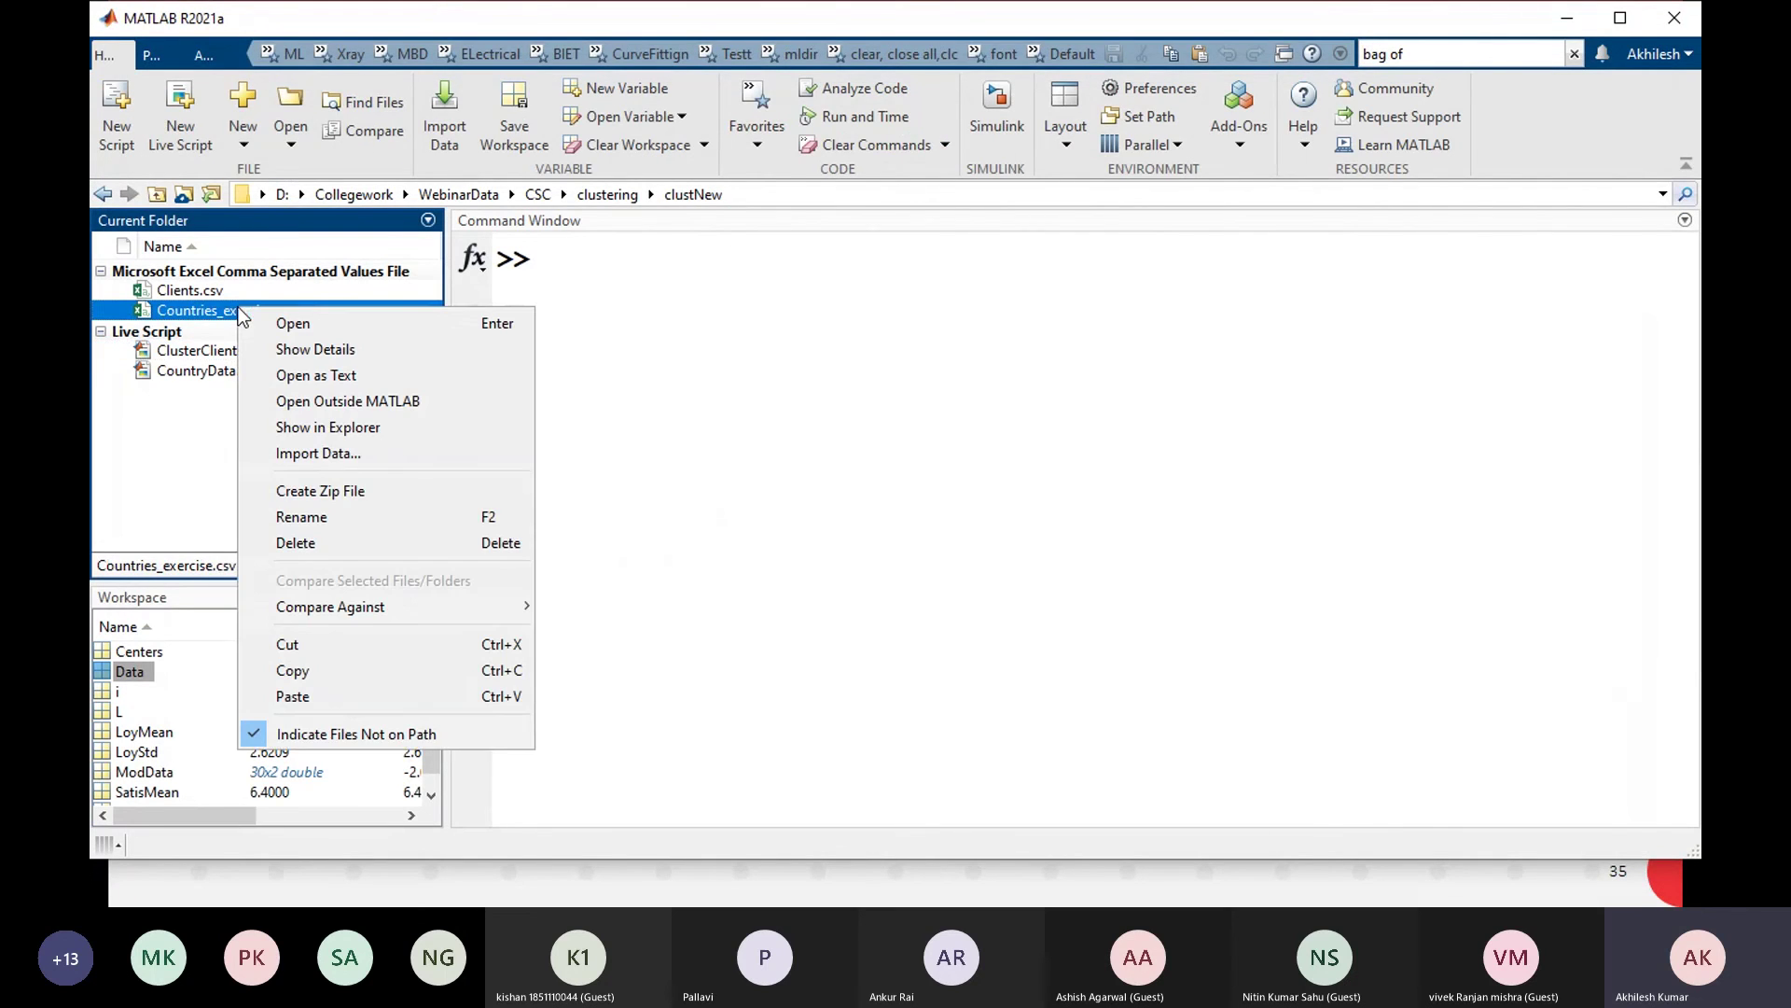
click(409, 400)
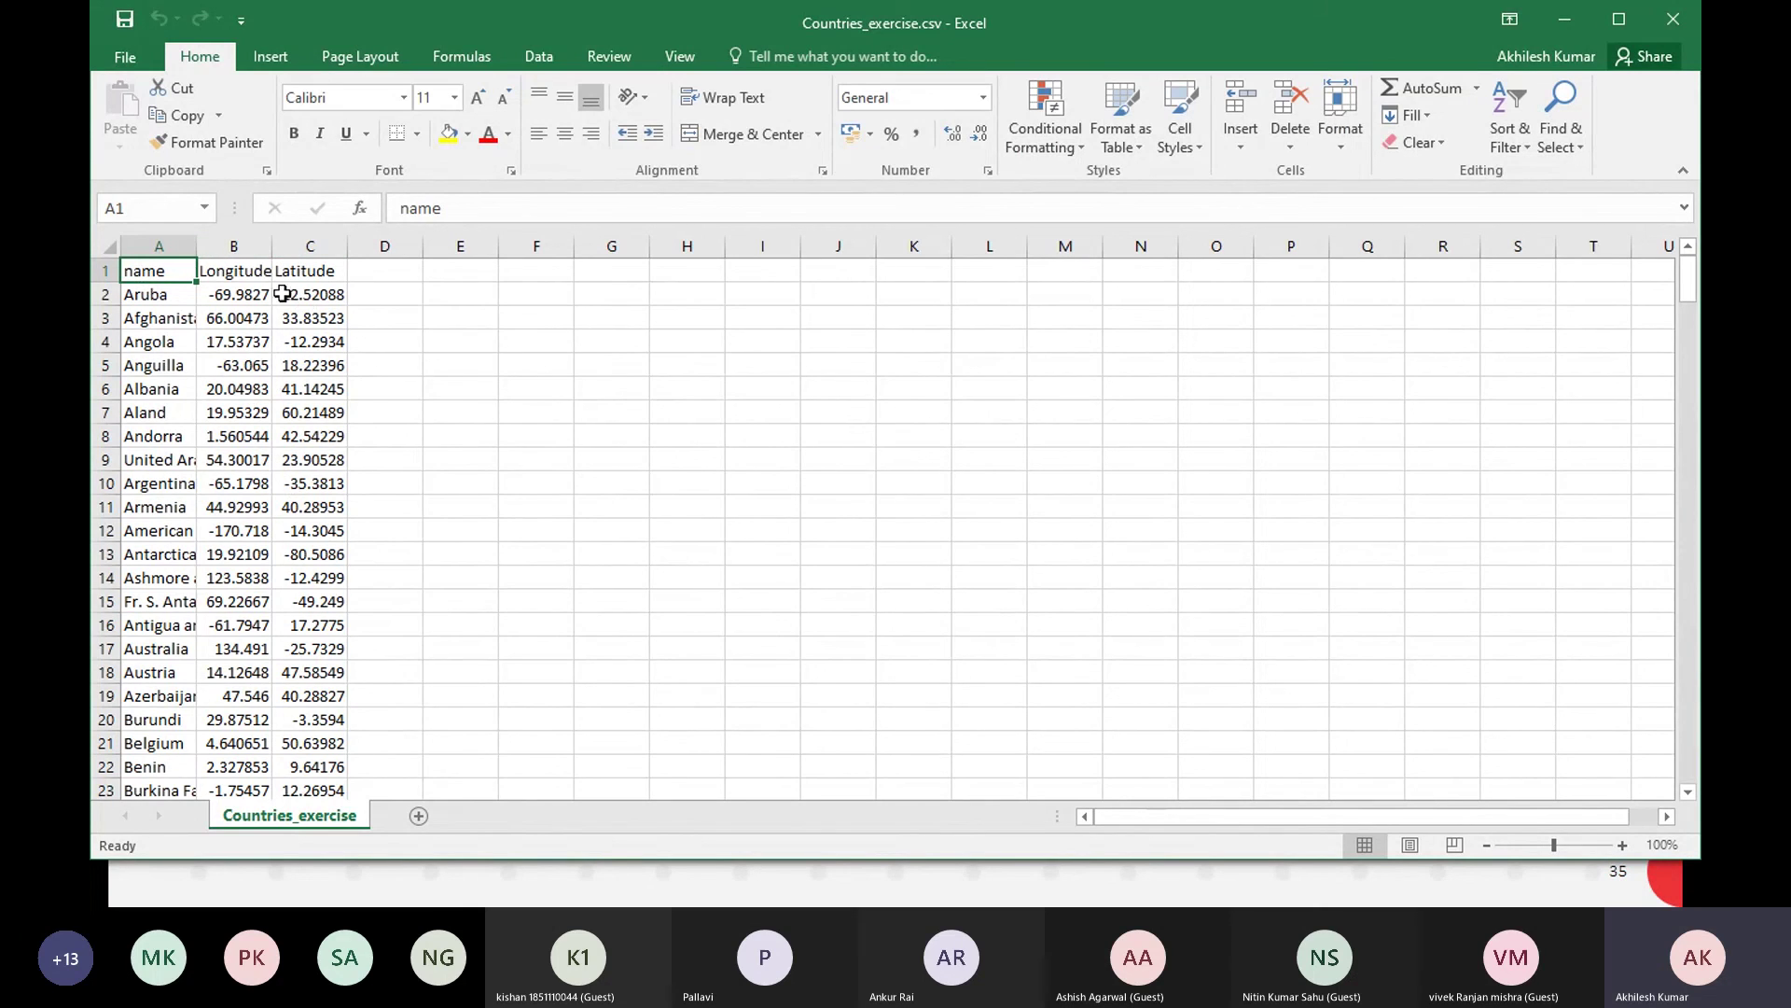
Close Countries_exercise.csv in Excel after reviewing its name, Longitude and Latitude columns
click(1672, 31)
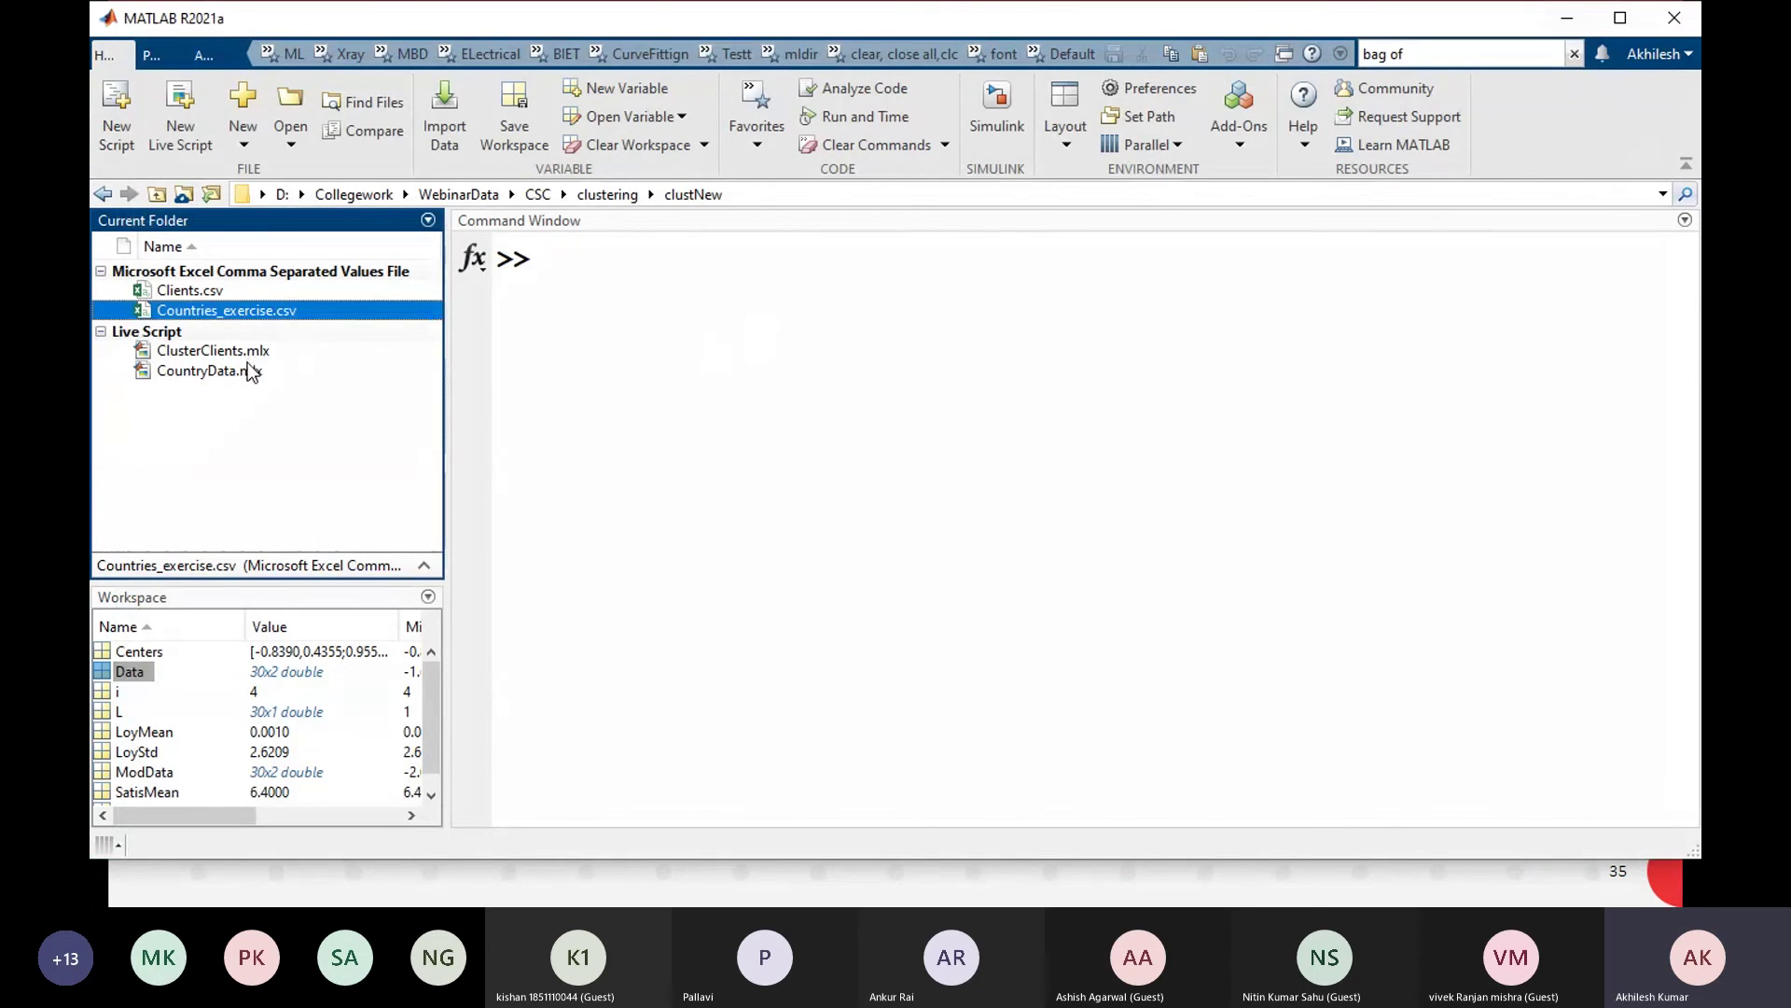
Open CountryData.mlx, run its k-means loop, mark the two-cluster split near longitude -30, and save
click(244, 370)
double_click(244, 371)
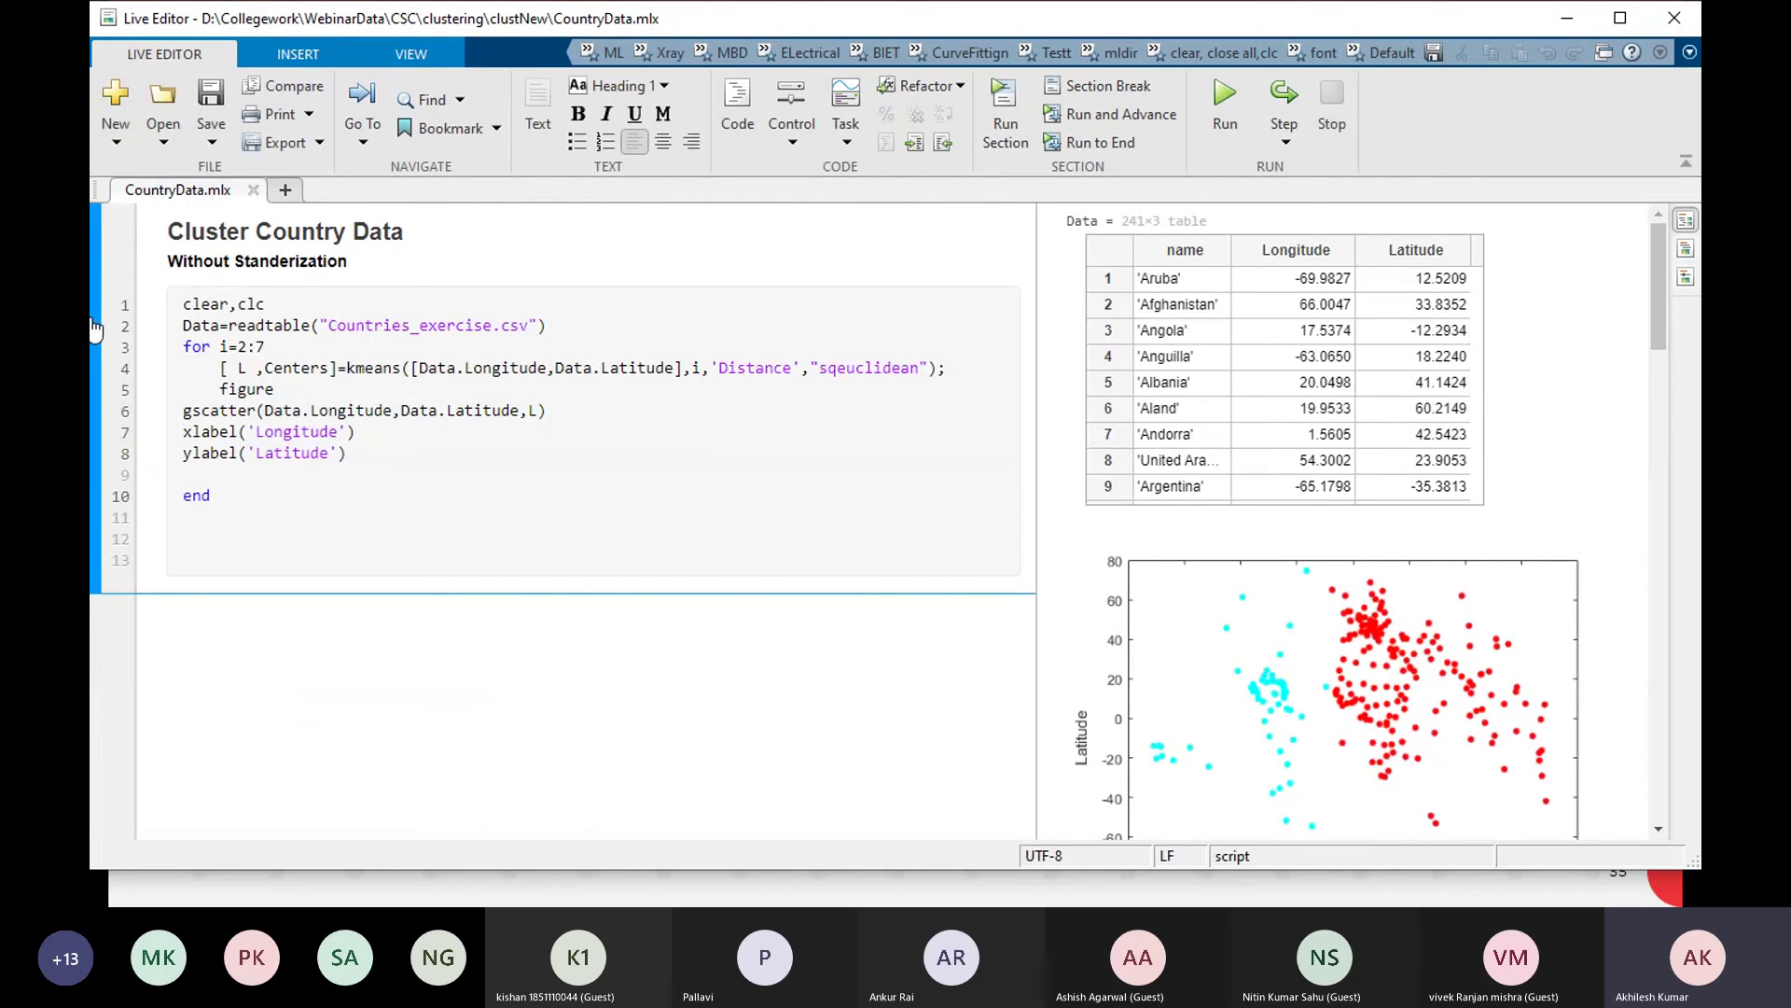
click(93, 329)
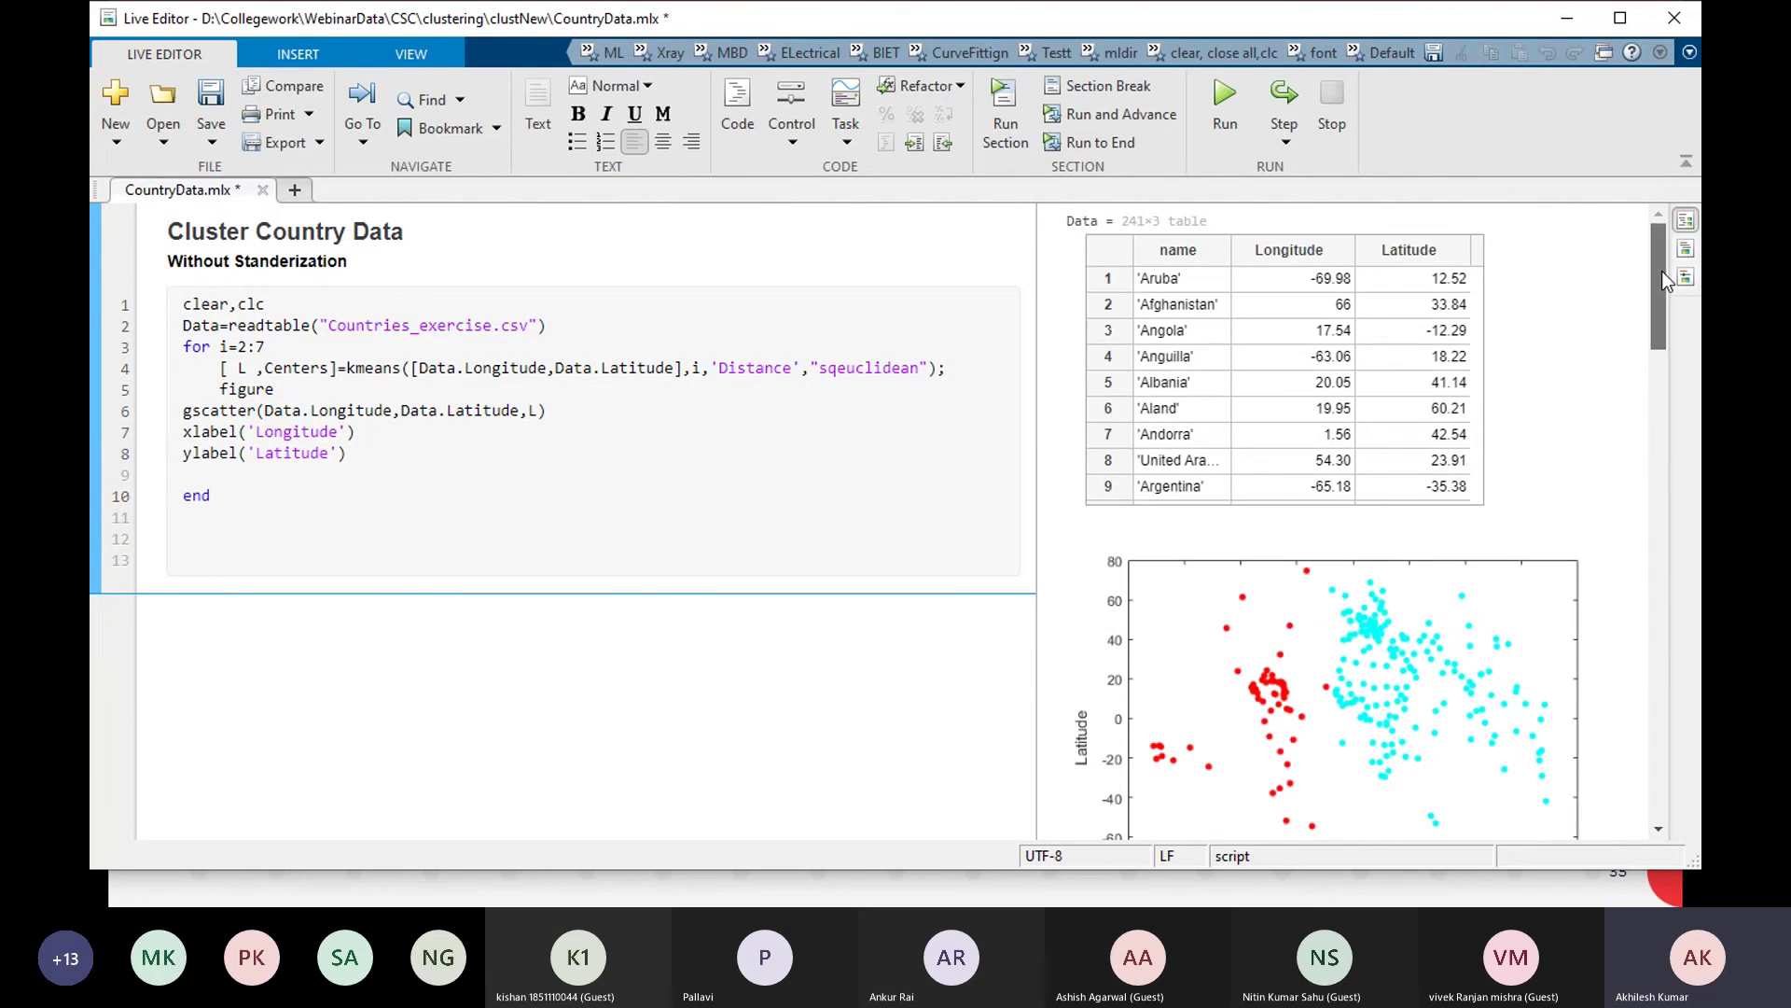
drag(1661, 271, 1647, 317)
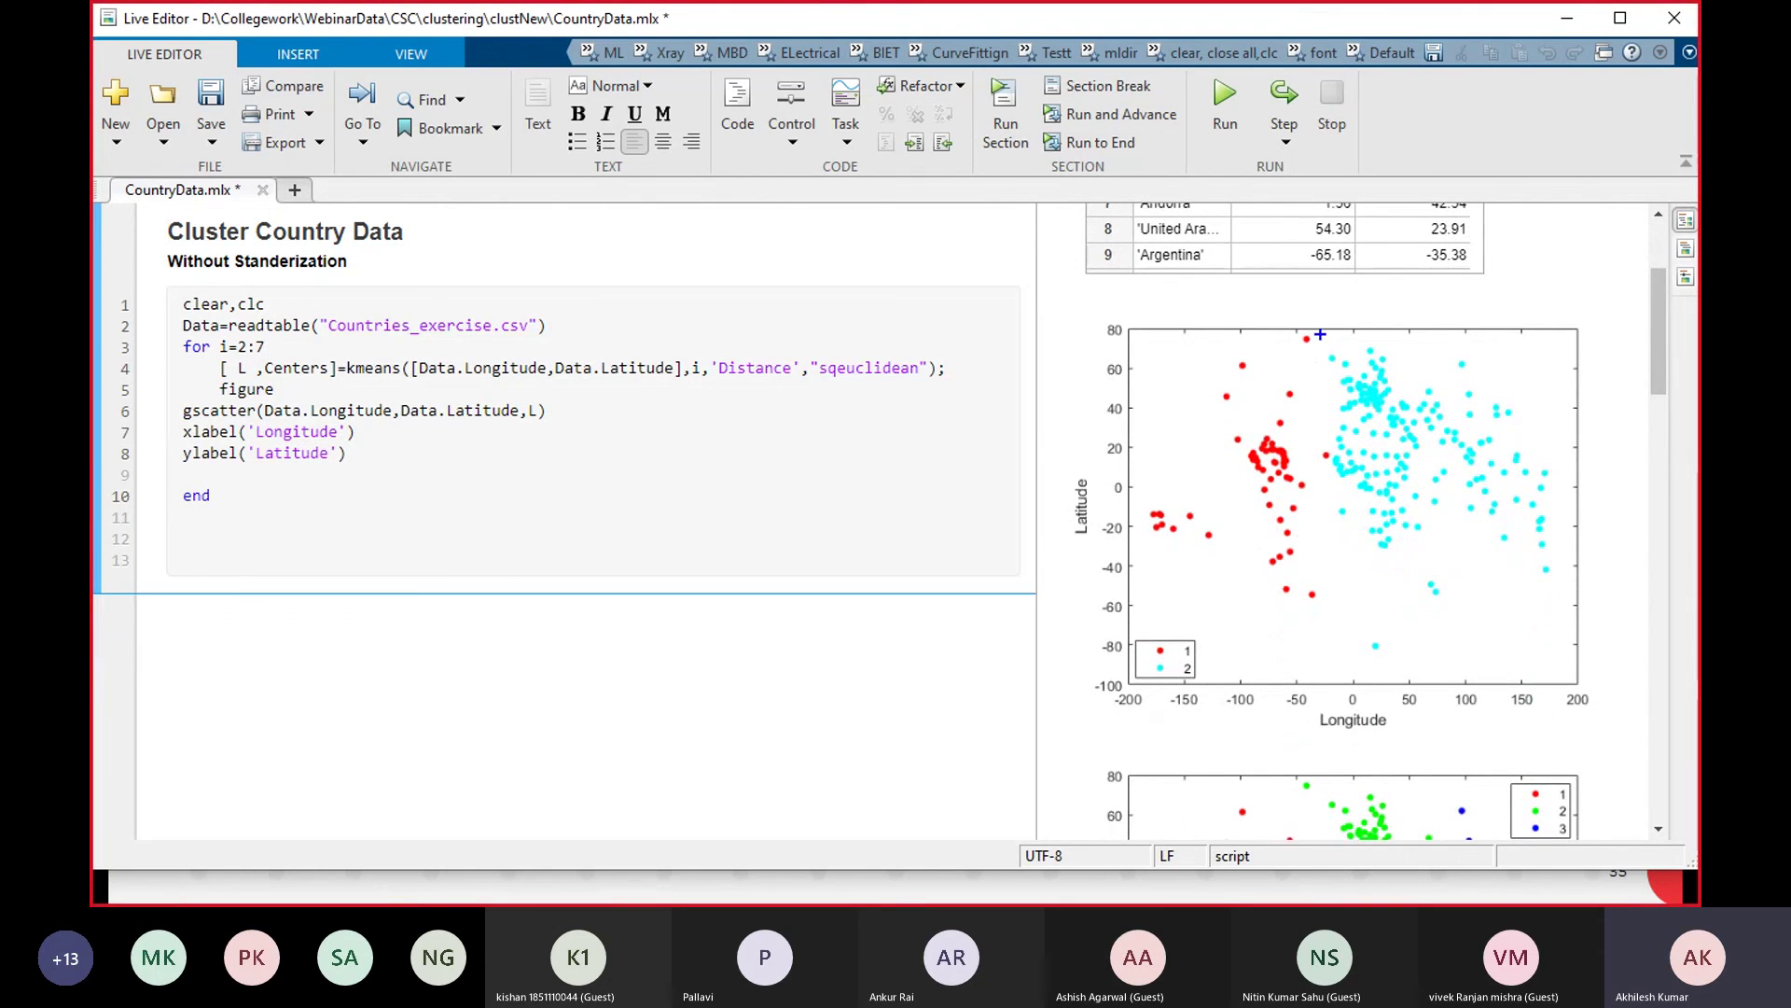
mouse_move(1320, 334)
mouse_down()
mouse_move(1344, 504)
mouse_move(1323, 741)
mouse_up()
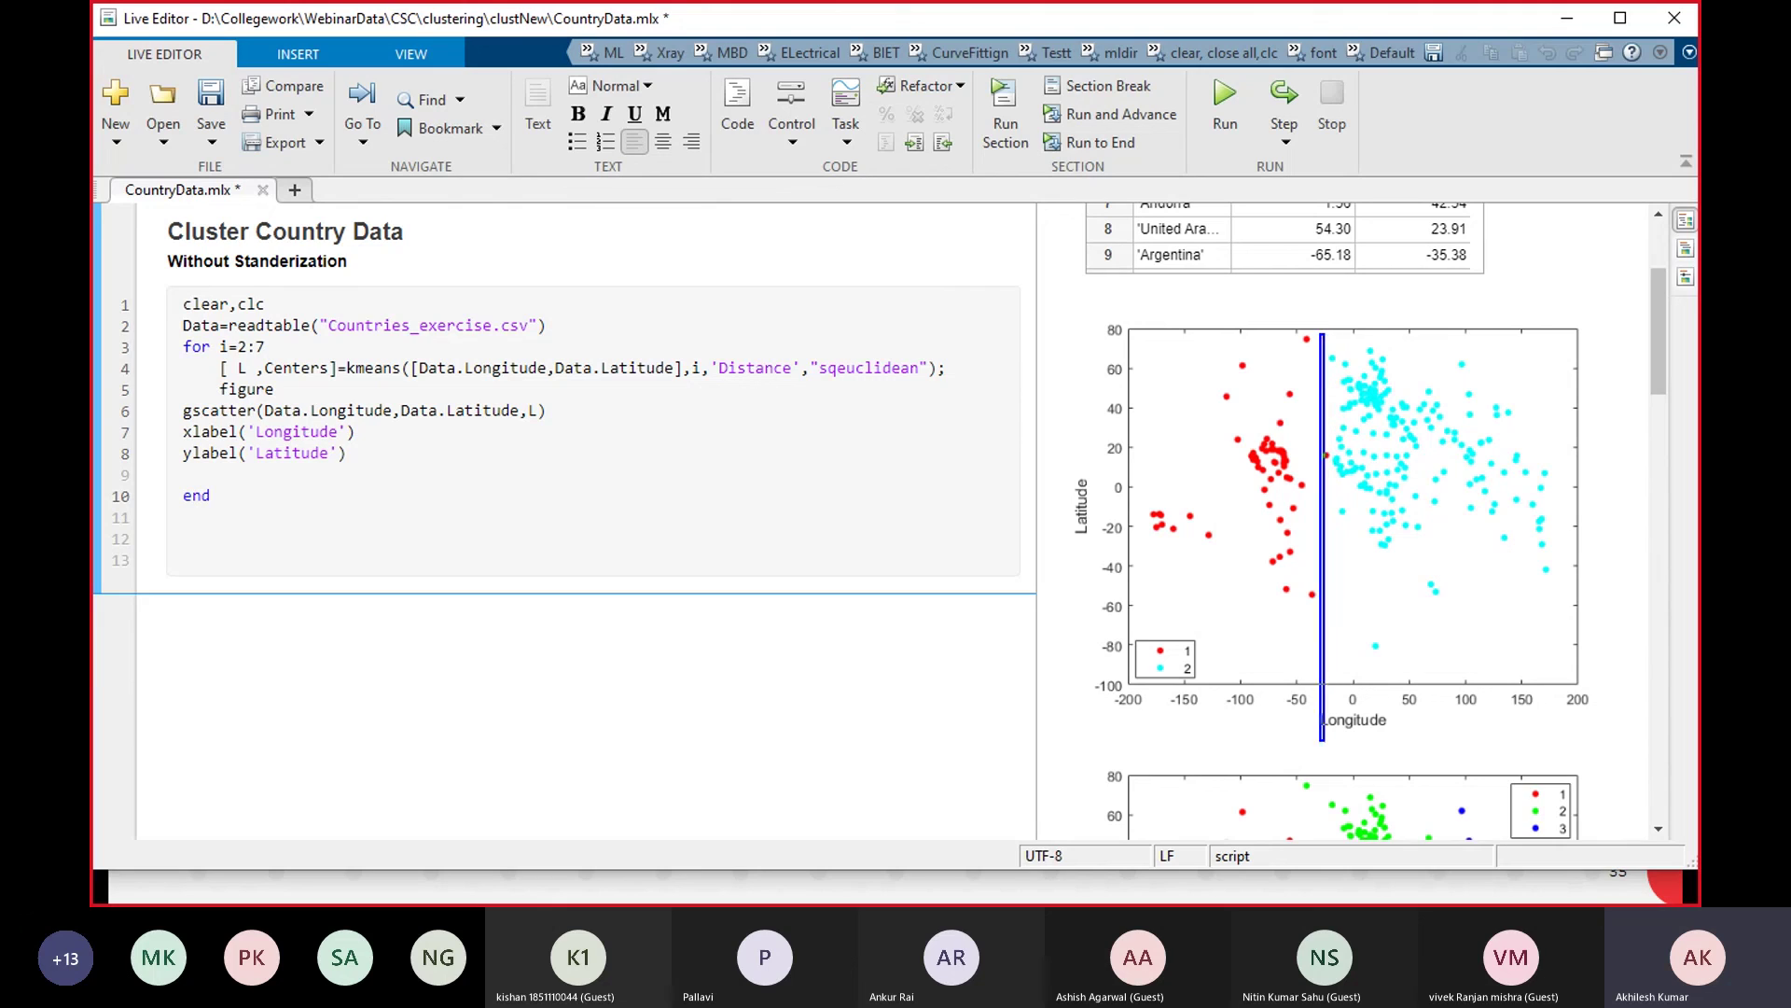
drag(1321, 332, 1322, 687)
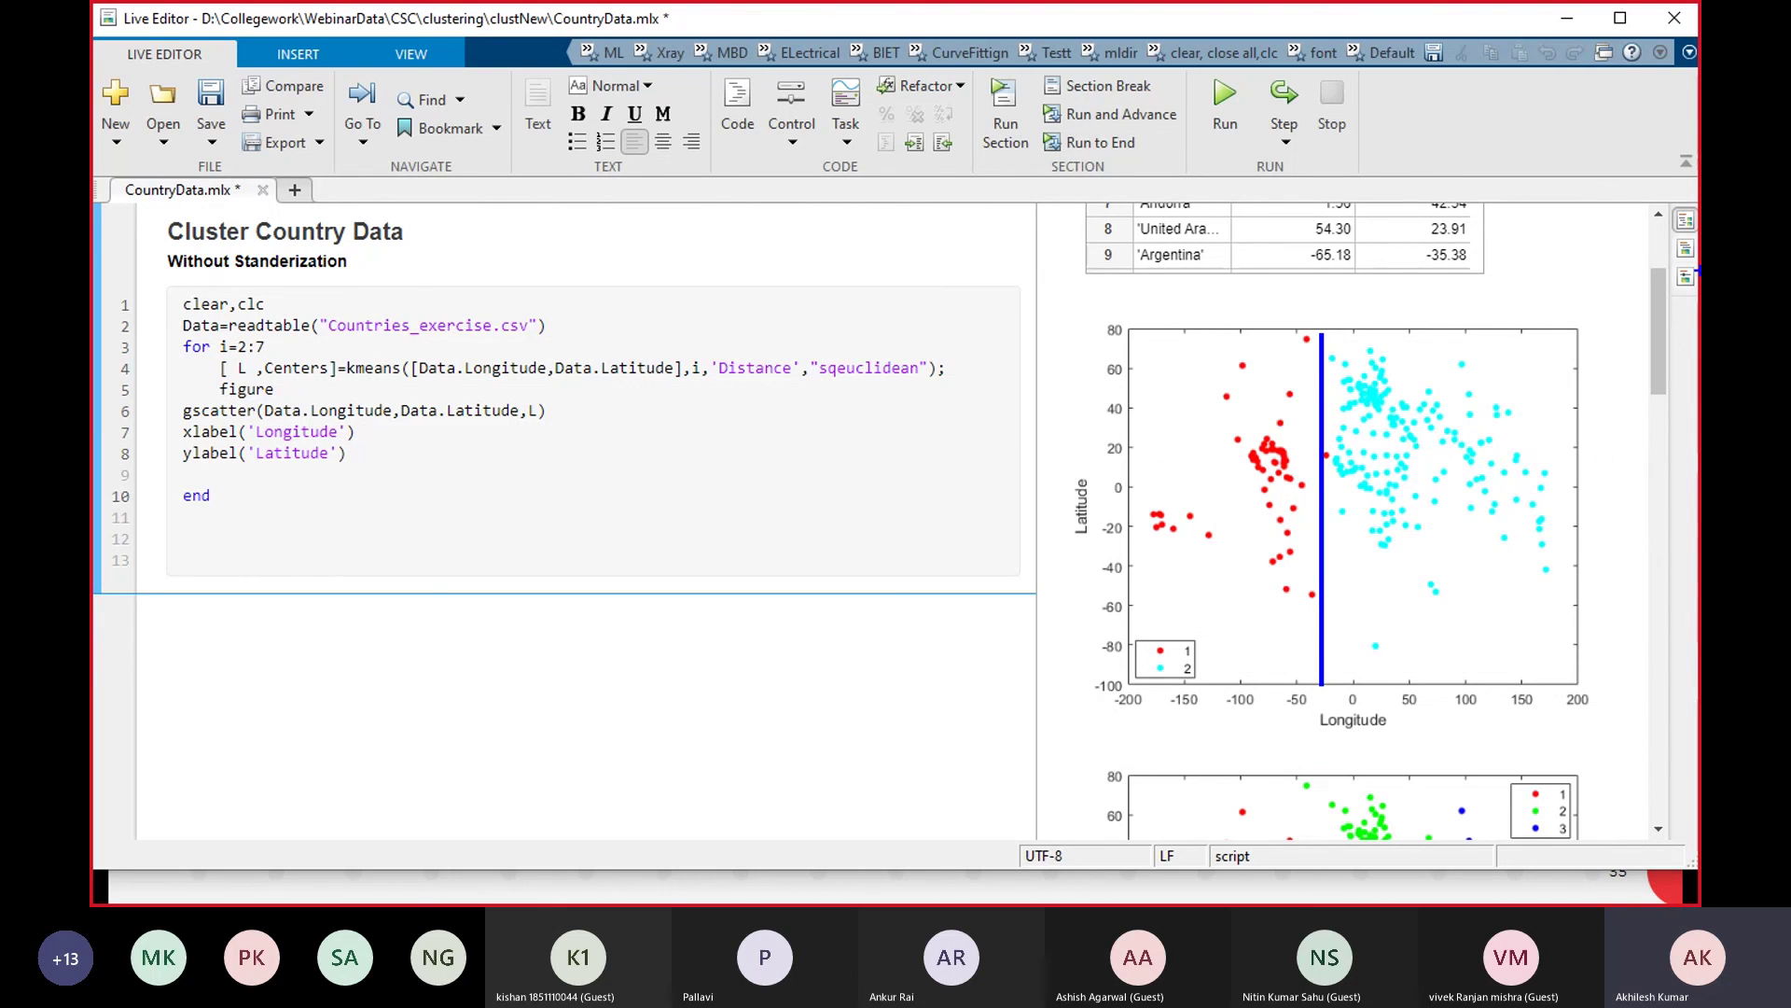
key(ctrl+s)
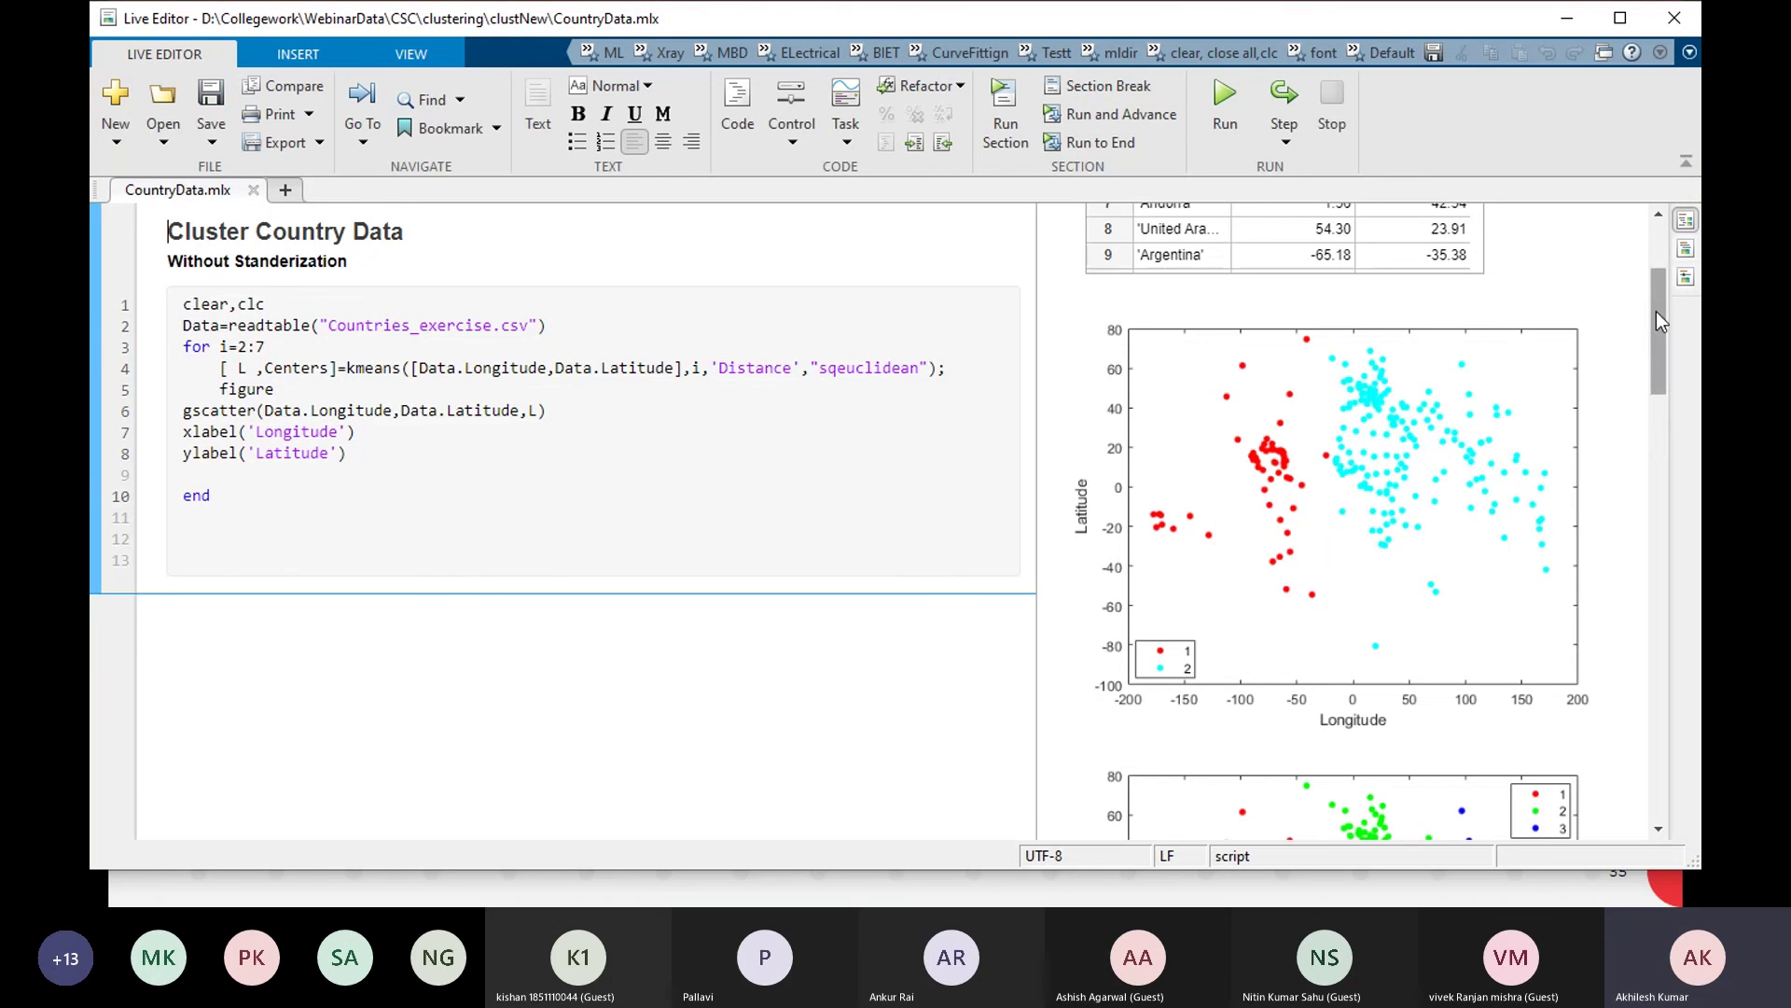
Scroll past the three- and four-cluster plots to the five-cluster plot and mark its magenta cluster
drag(1655, 311, 1657, 416)
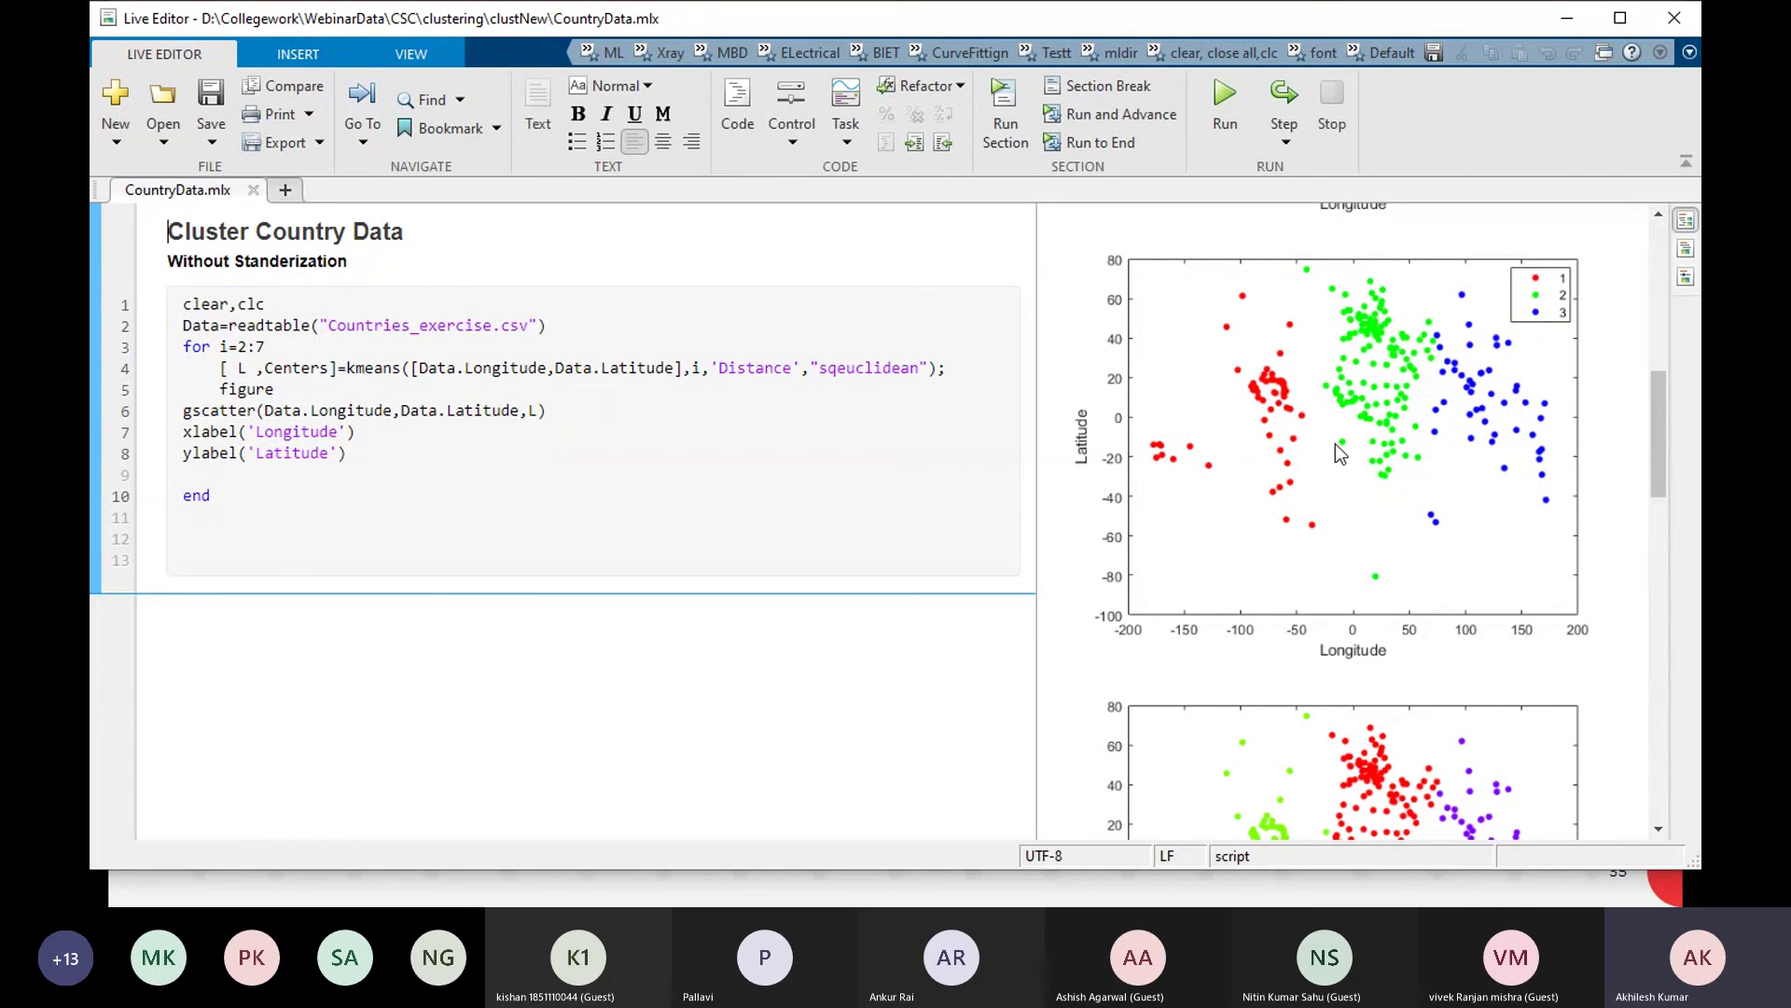
drag(1660, 411, 1670, 517)
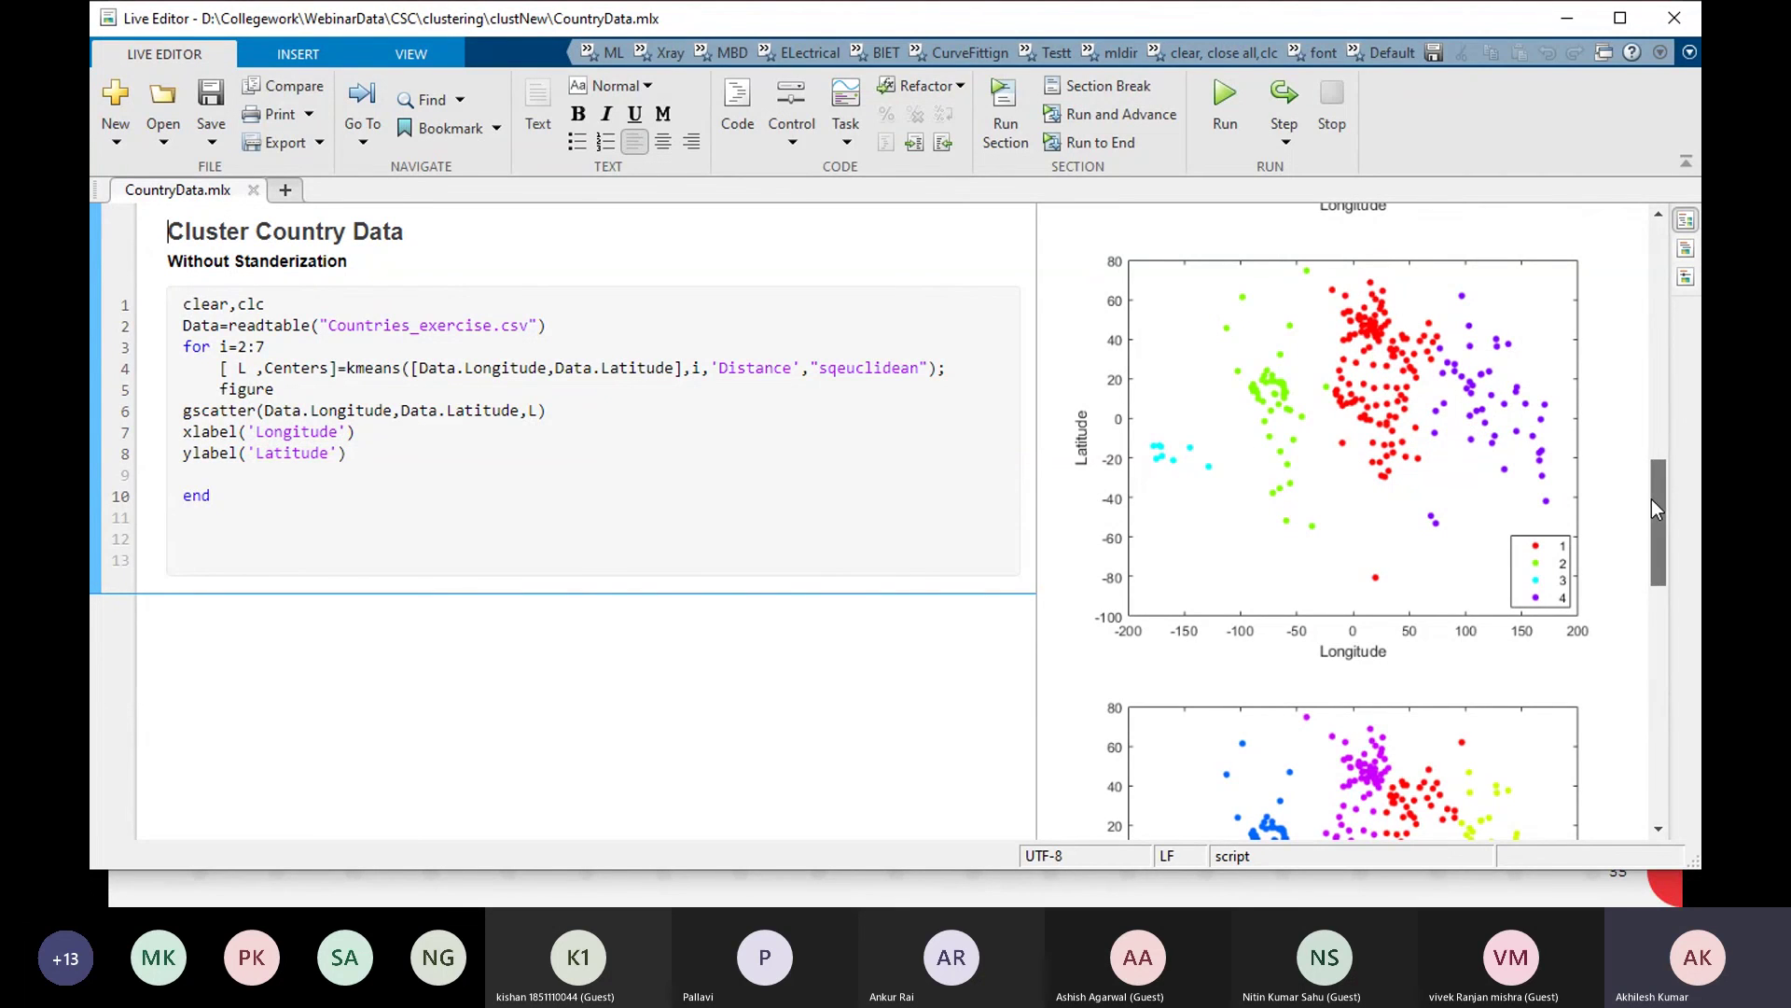
drag(1651, 500, 1661, 579)
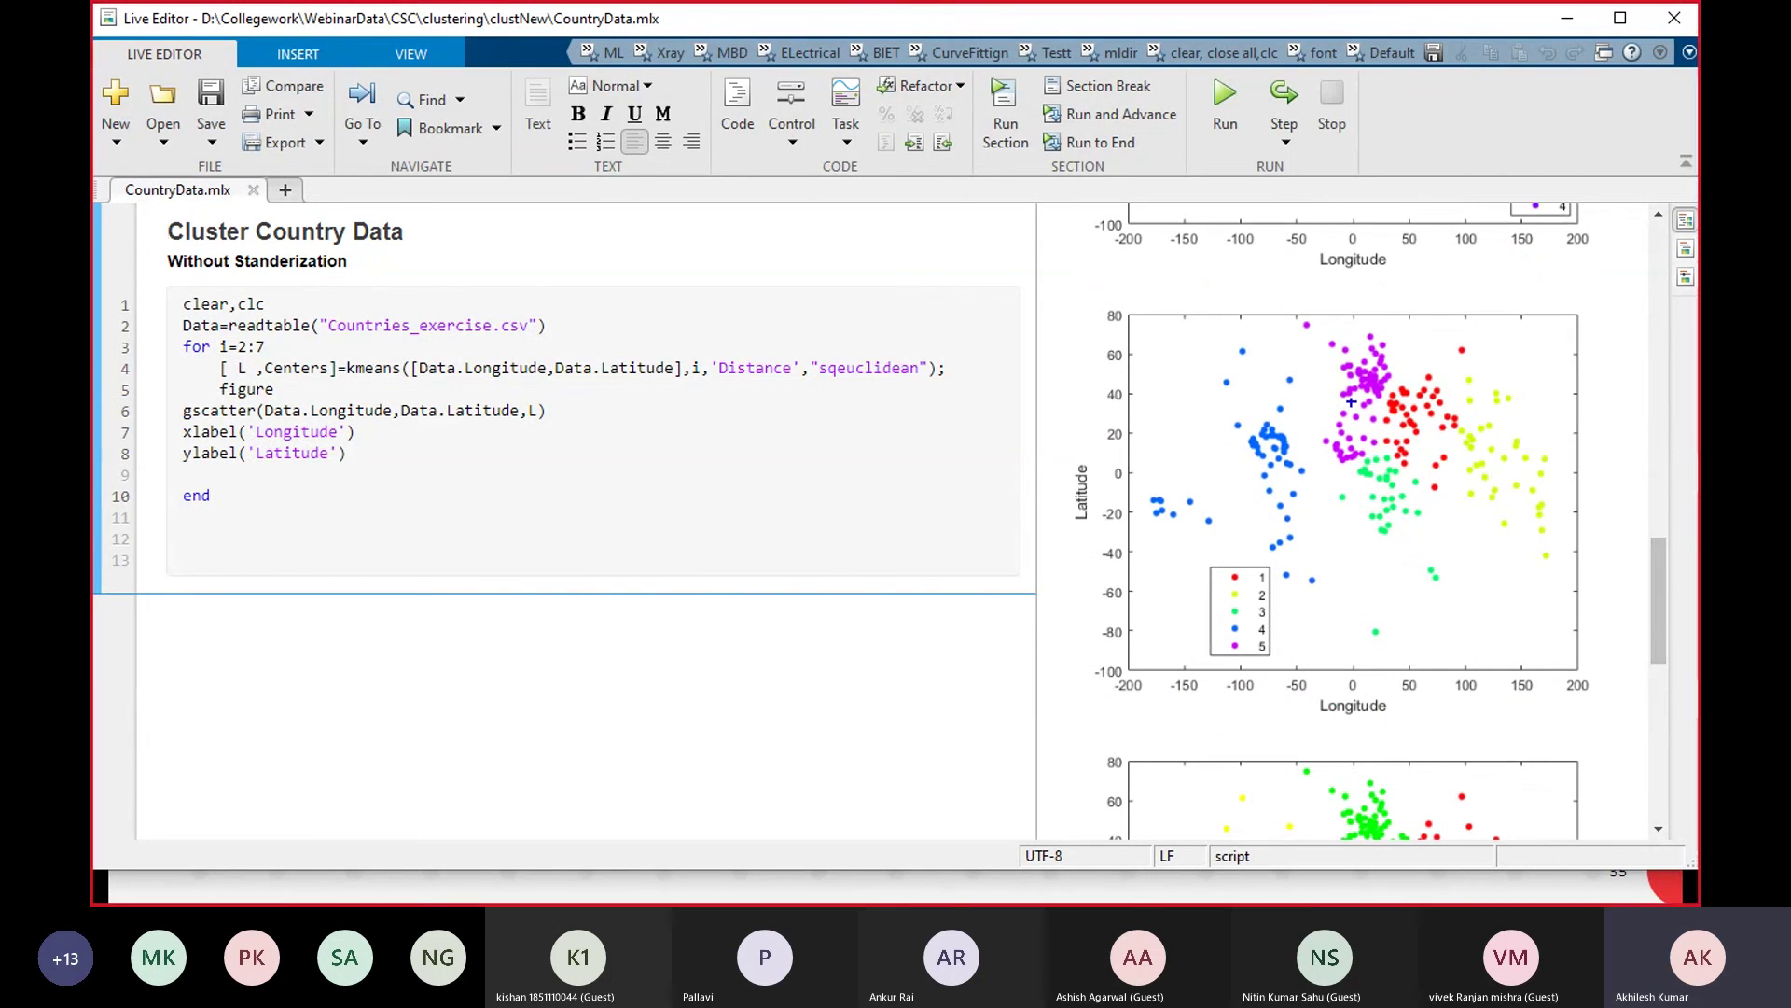
drag(1321, 337, 1379, 457)
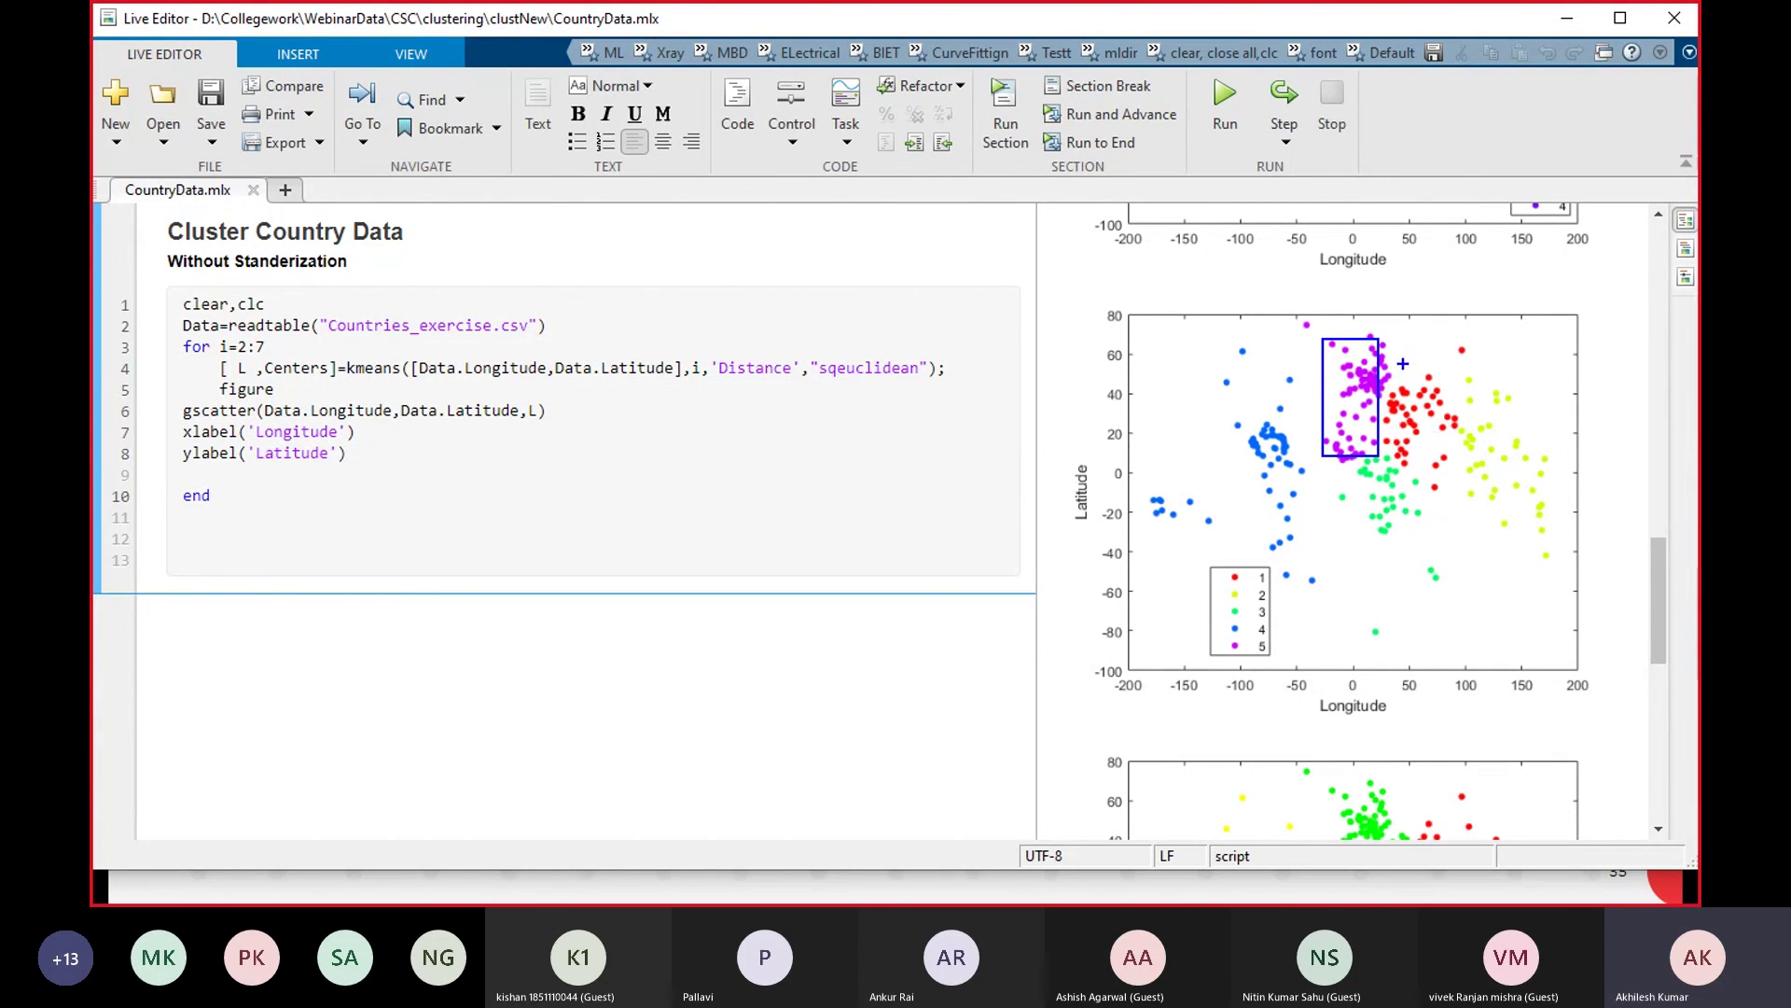
Highlight the red, yellow, green and blue k=5 clusters, clear the highlights, then scroll to the k=7 plot
drag(1399, 380, 1447, 464)
drag(1461, 378, 1542, 496)
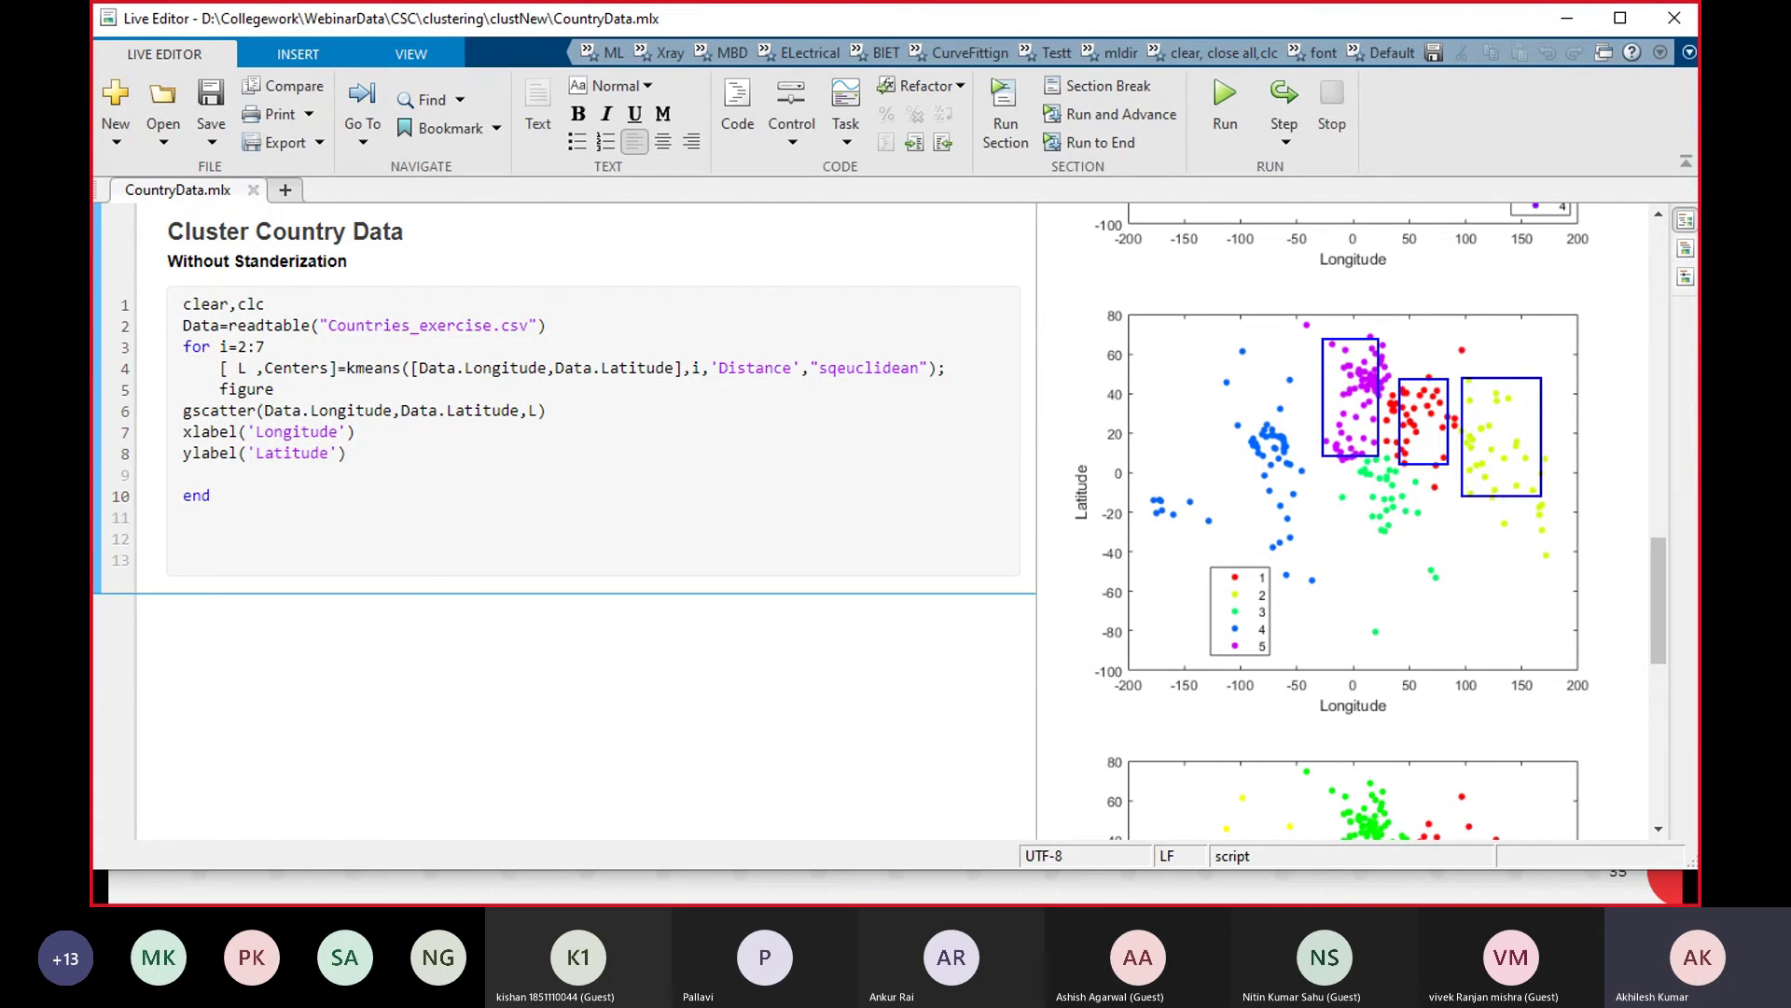
drag(1348, 464, 1434, 643)
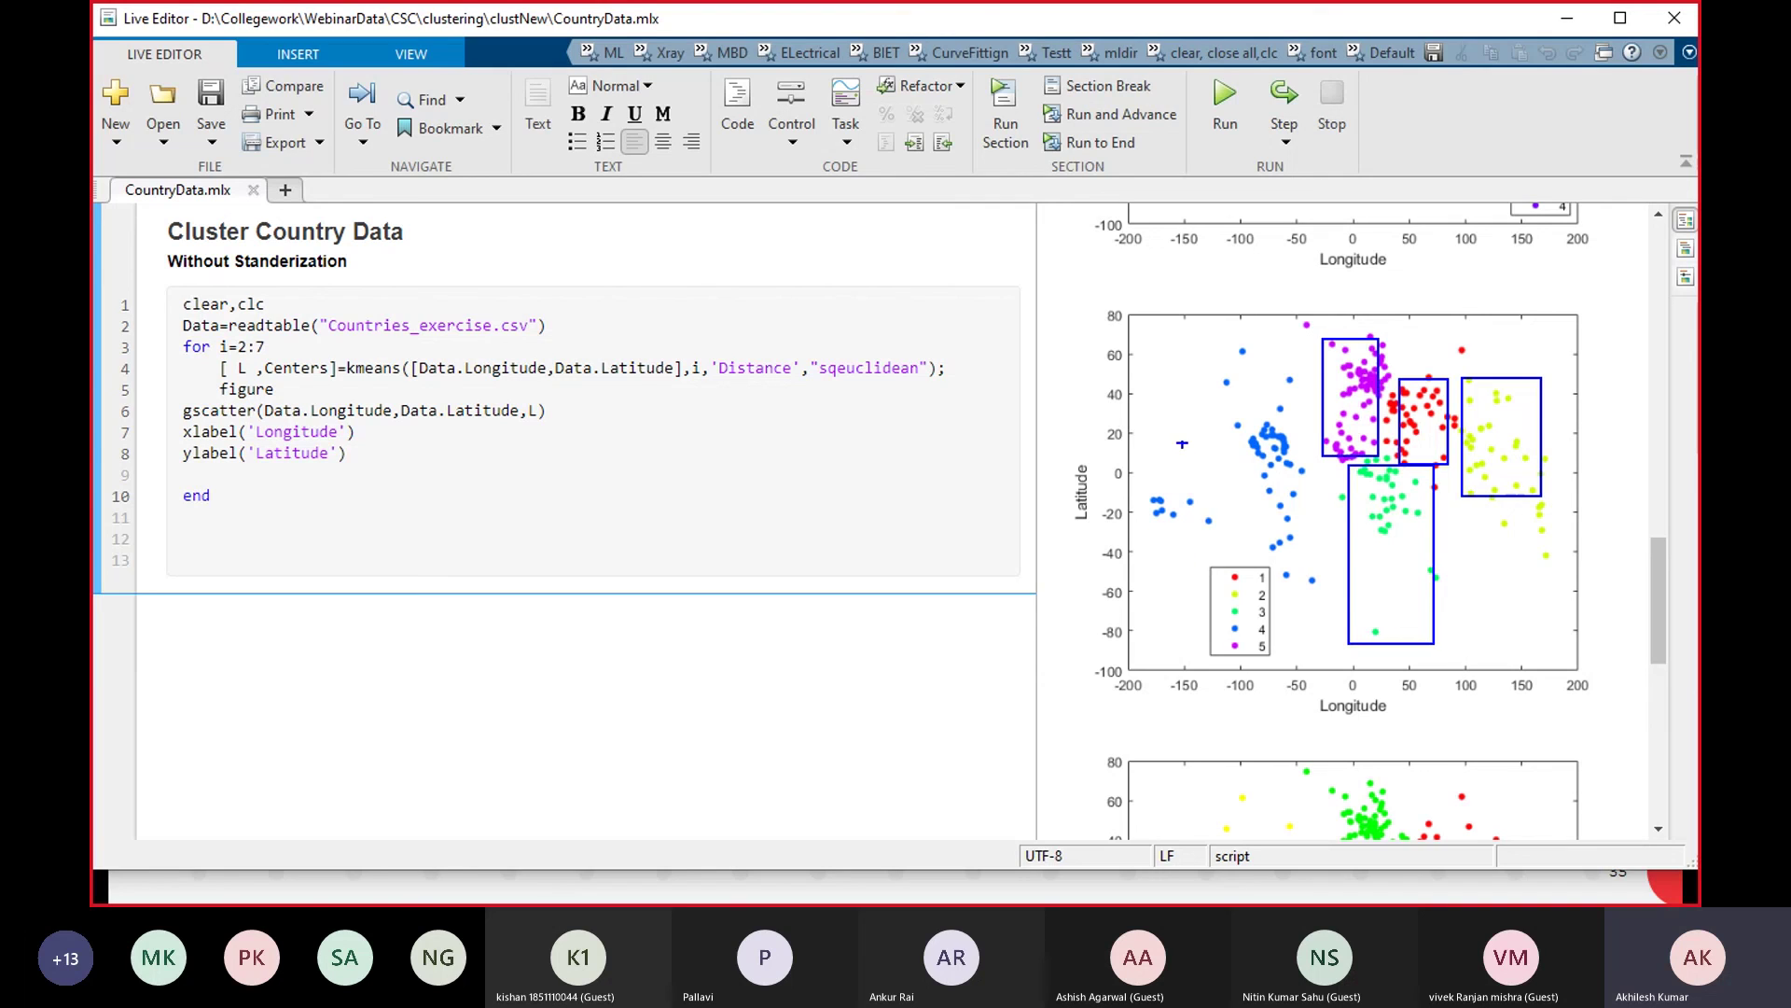
drag(1172, 334, 1290, 548)
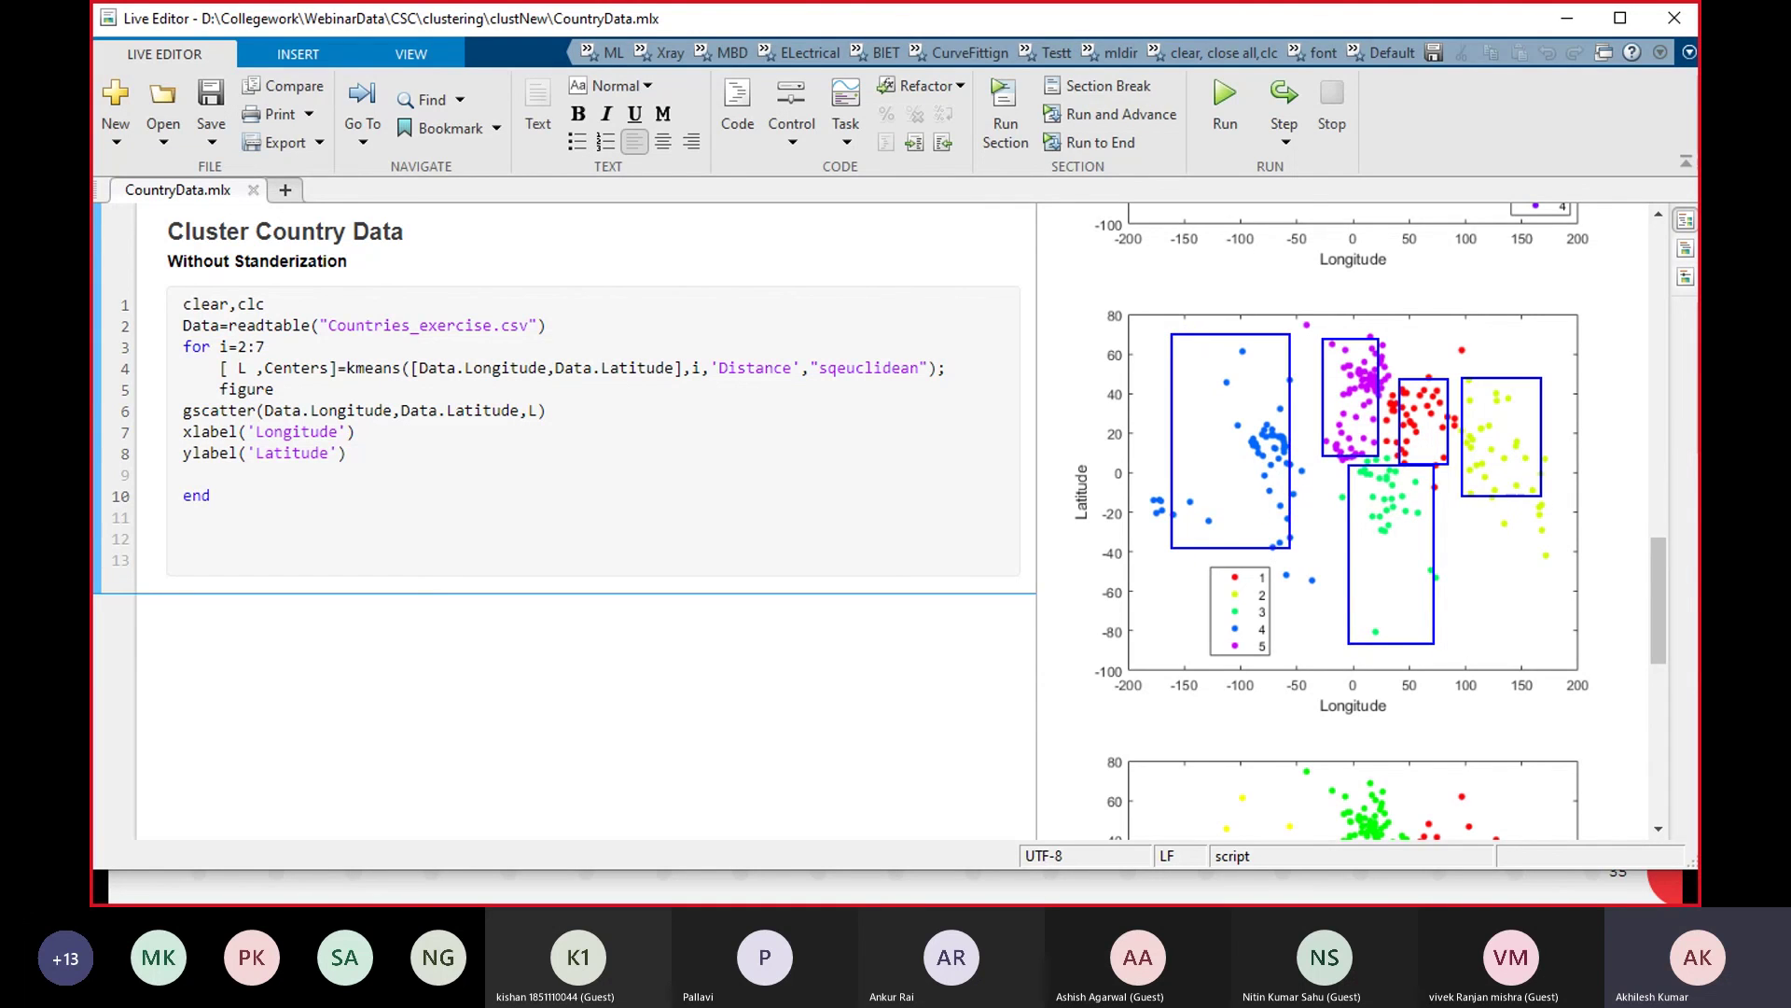
key(Escape)
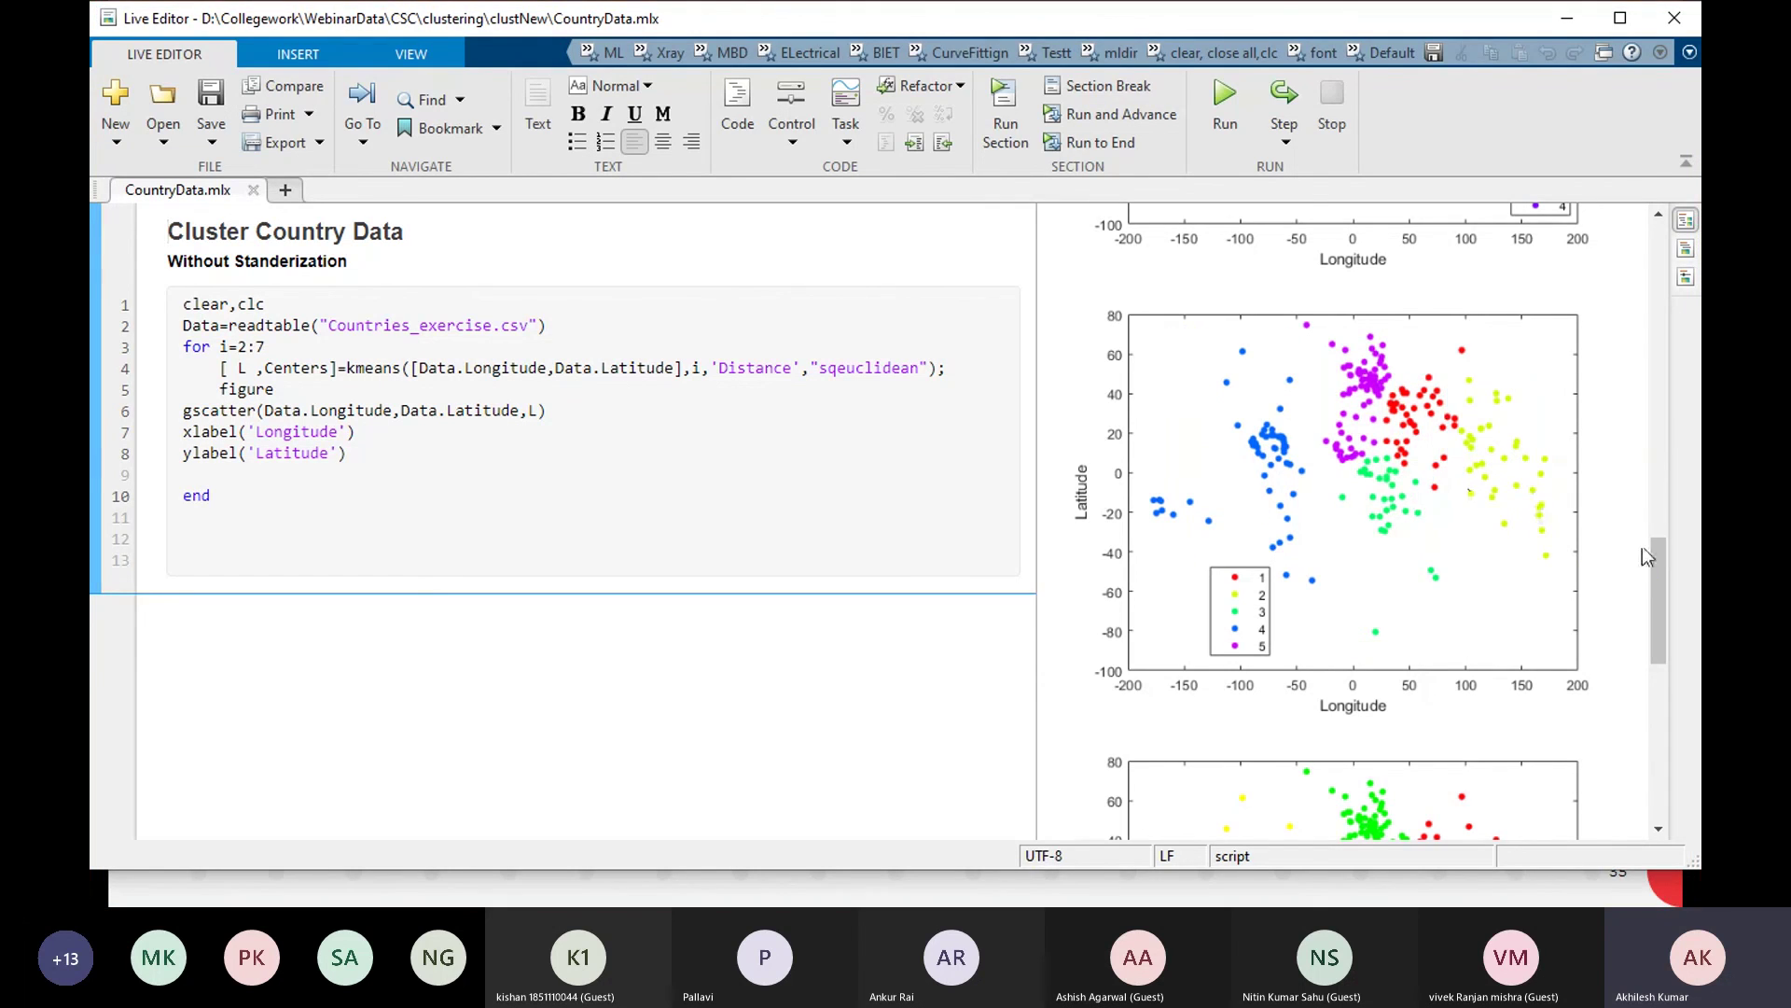
drag(1651, 552, 1668, 712)
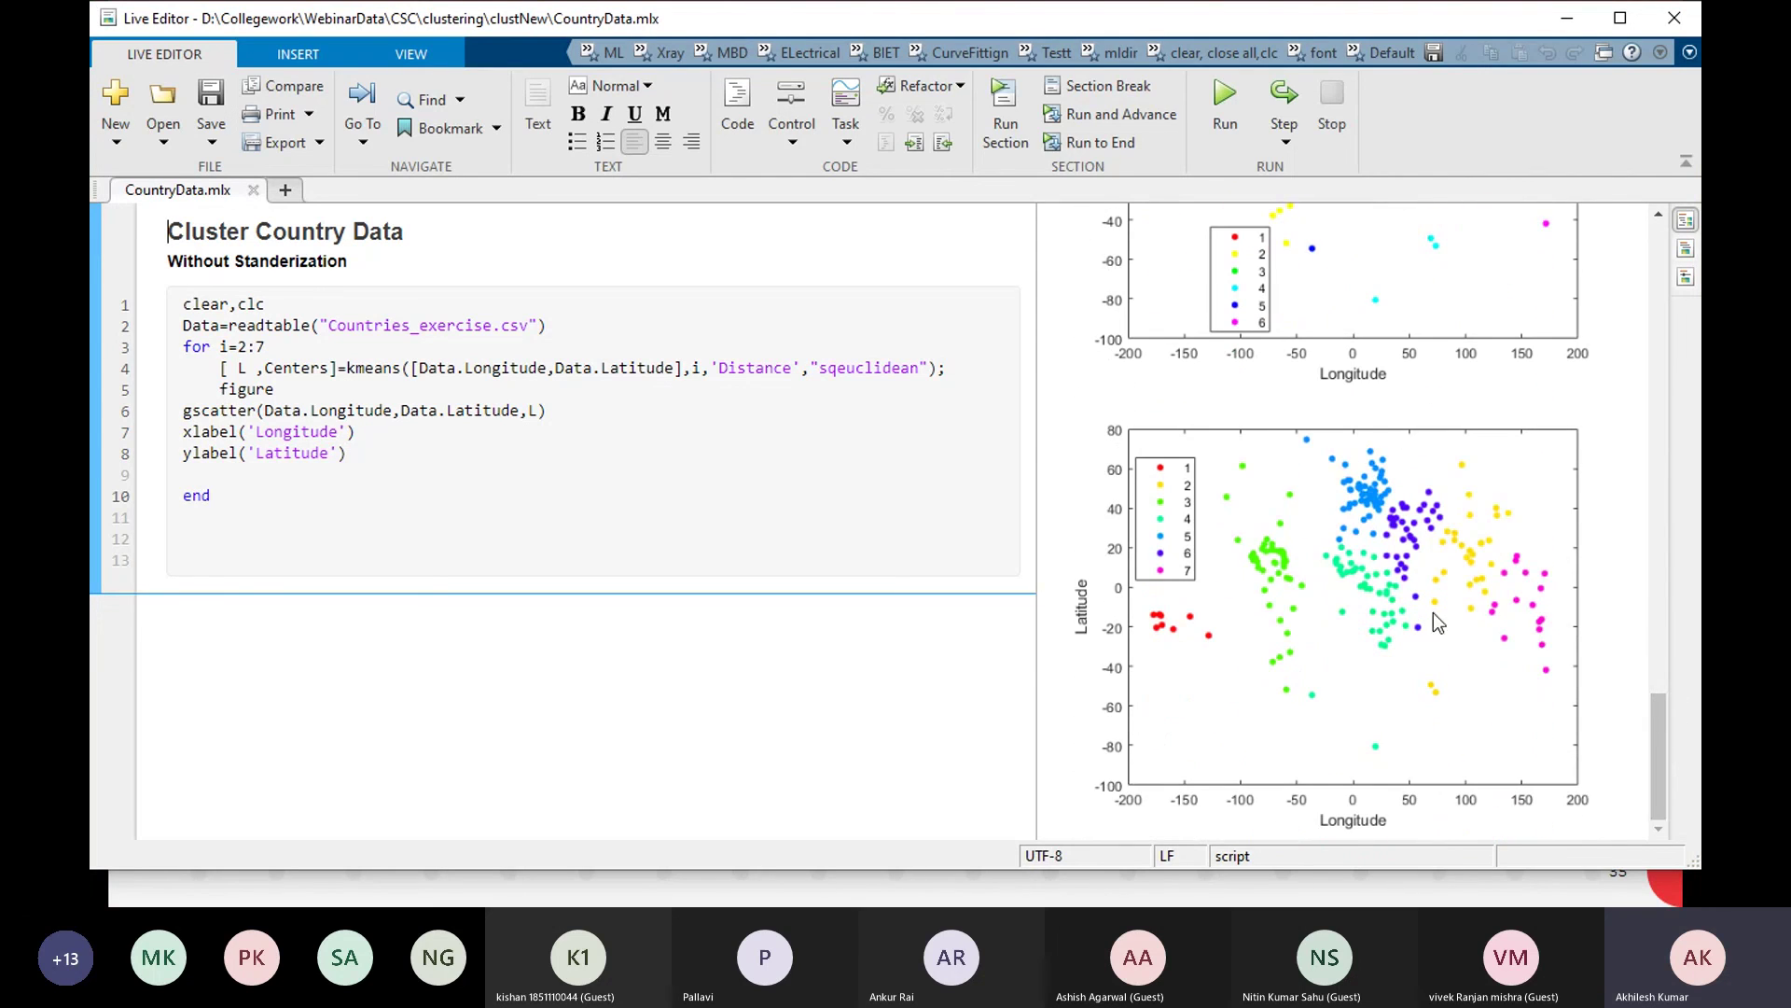